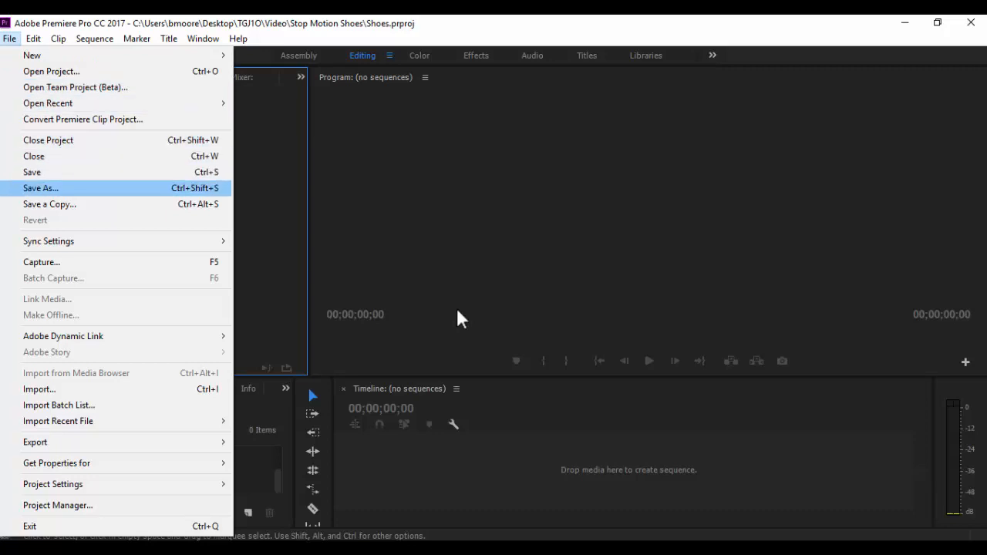
Import the twelve images IMG_1021.JPG through IMG_1032.JPG from the Stop Motion Shoes folder into the project
{"action": "key", "text": "Up"}
{"action": "key", "text": "Down"}
{"action": "key", "text": "Up"}
{"action": "key", "text": "Up"}
{"action": "key", "text": "Up"}
{"action": "key", "text": "Up"}
{"action": "key", "text": "Up"}
{"action": "key", "text": "Up"}
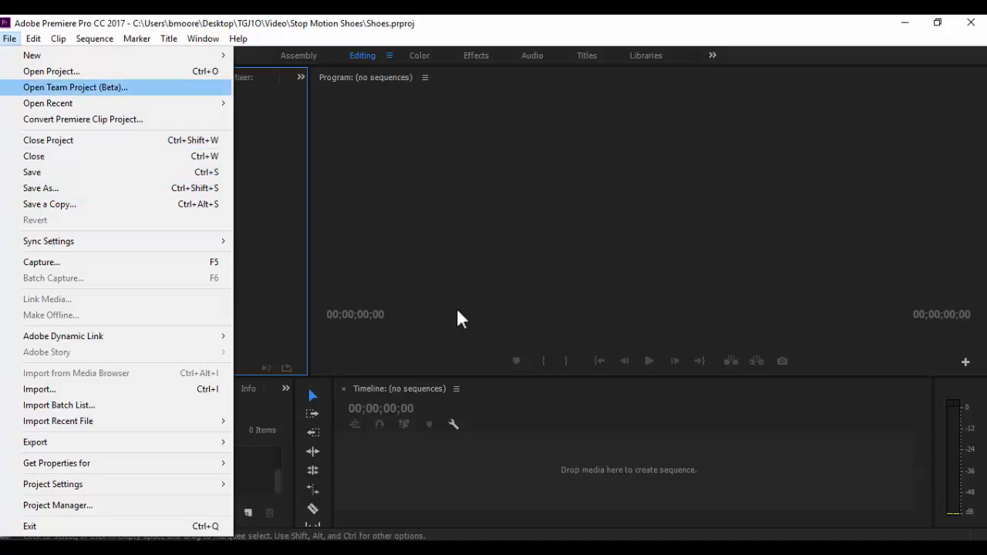
{"action": "key", "text": "Down"}
{"action": "key", "text": "Down"}
{"action": "key", "text": "Down"}
{"action": "key", "text": "Down"}
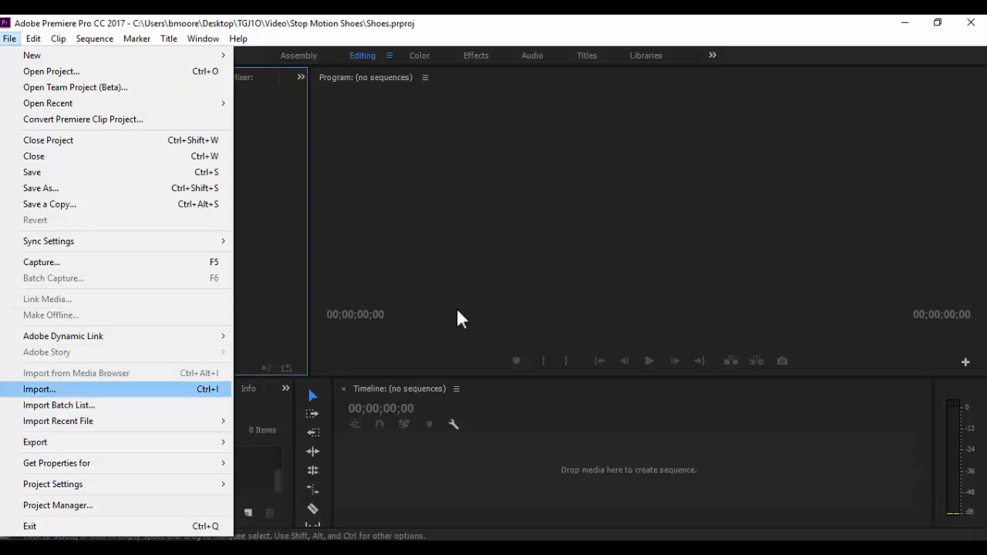
{"action": "key", "text": "Return"}
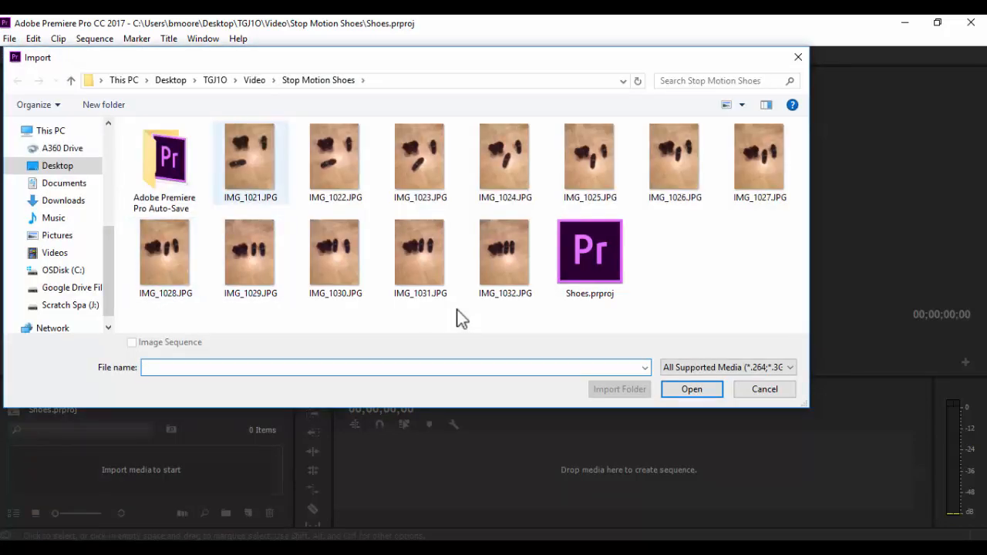
{"action": "left_click", "coordinate": [262, 160]}
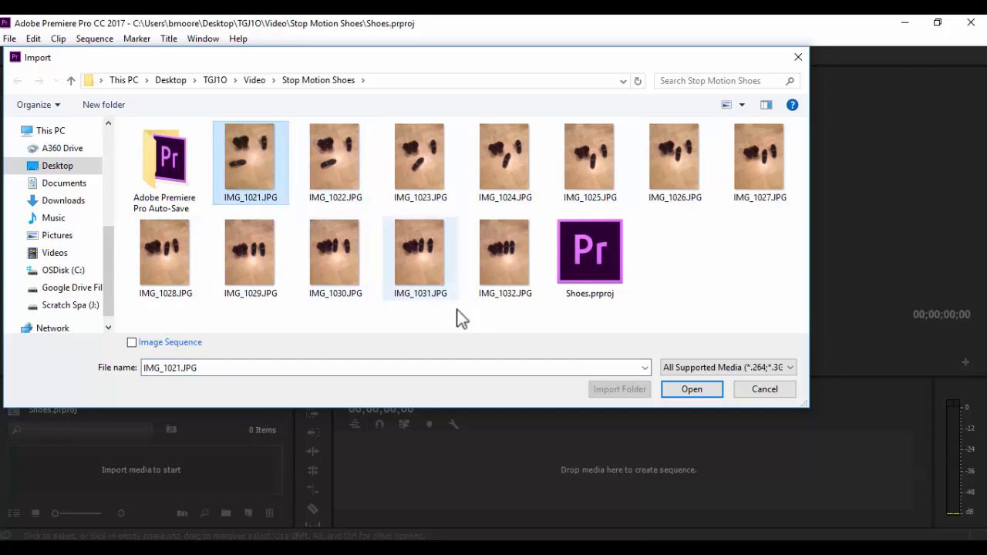
{"action": "left_click", "coordinate": [504, 255], "text": "shift"}
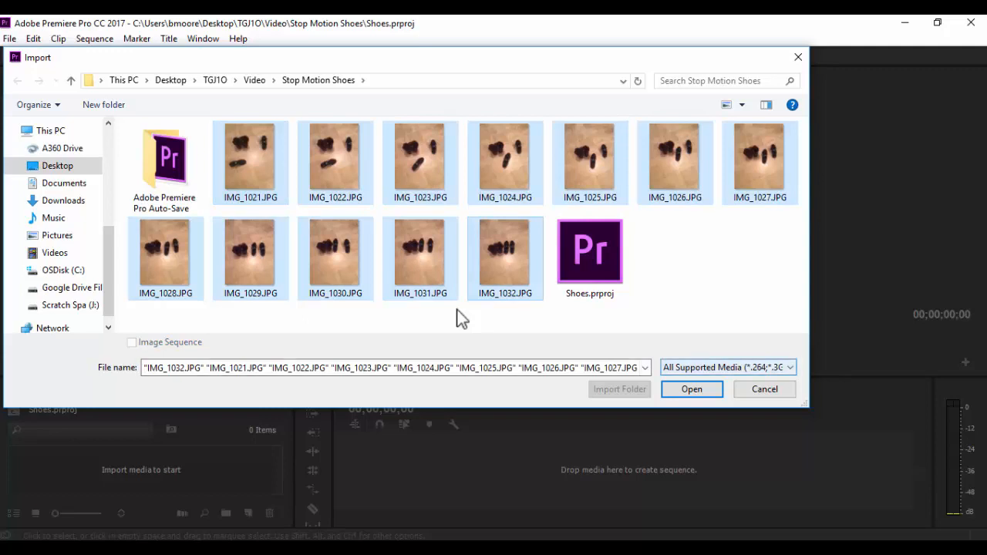
{"action": "left_click", "coordinate": [692, 388]}
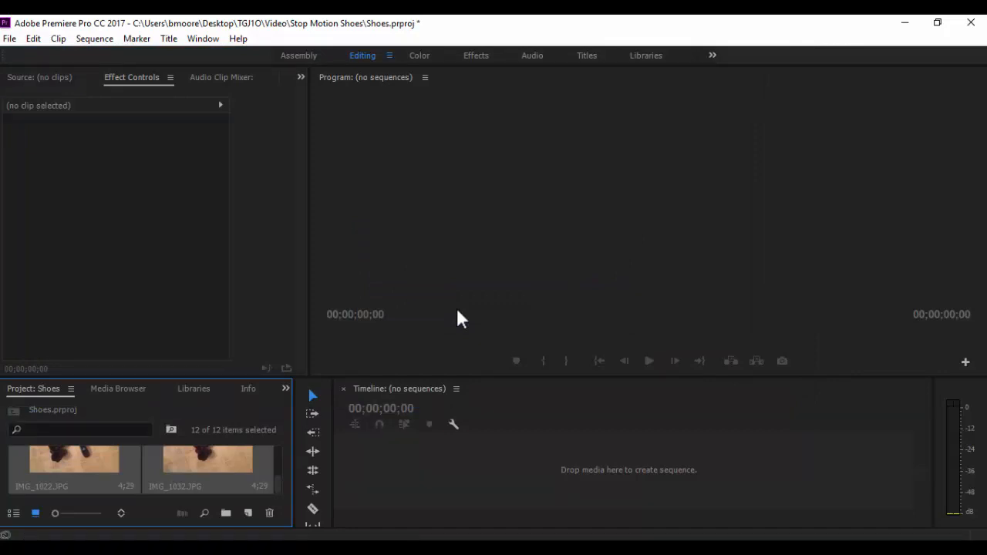
Enlarge the timeline area and switch the project panel to list view
{"action": "left_click_drag", "start_coordinate": [456, 377], "coordinate": [456, 318]}
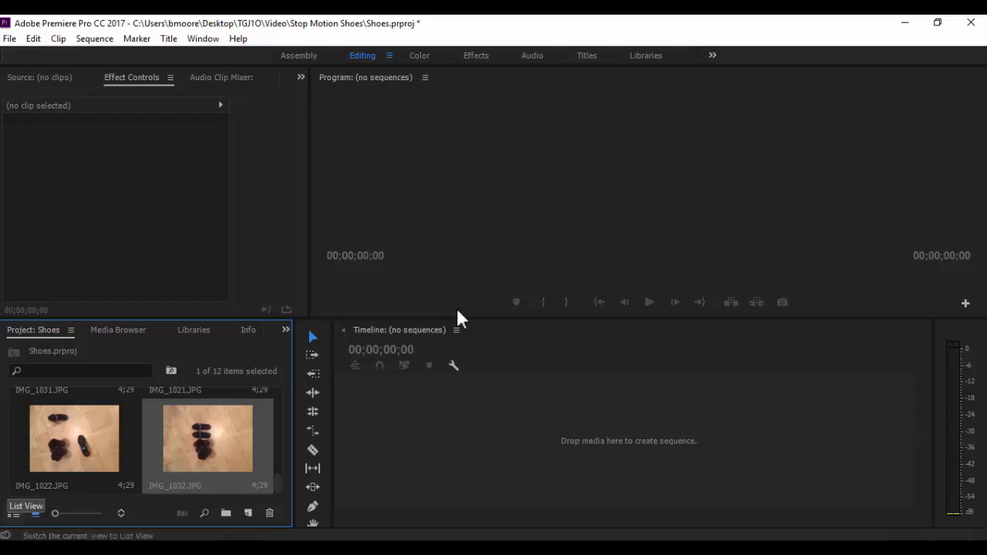
{"action": "left_click", "coordinate": [13, 512]}
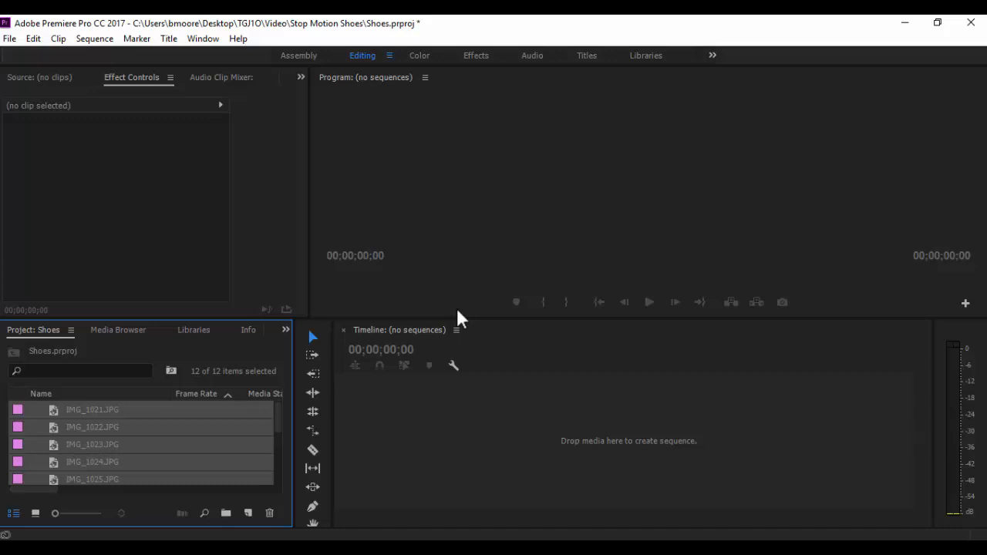
Select all the imported images and add them to the empty timeline to create a sequence
{"action": "mouse_move", "coordinate": [153, 424]}
{"action": "left_mouse_down"}
{"action": "mouse_move", "coordinate": [276, 414]}
{"action": "mouse_move", "coordinate": [276, 423]}
{"action": "left_mouse_up"}
{"action": "left_click", "coordinate": [93, 427]}
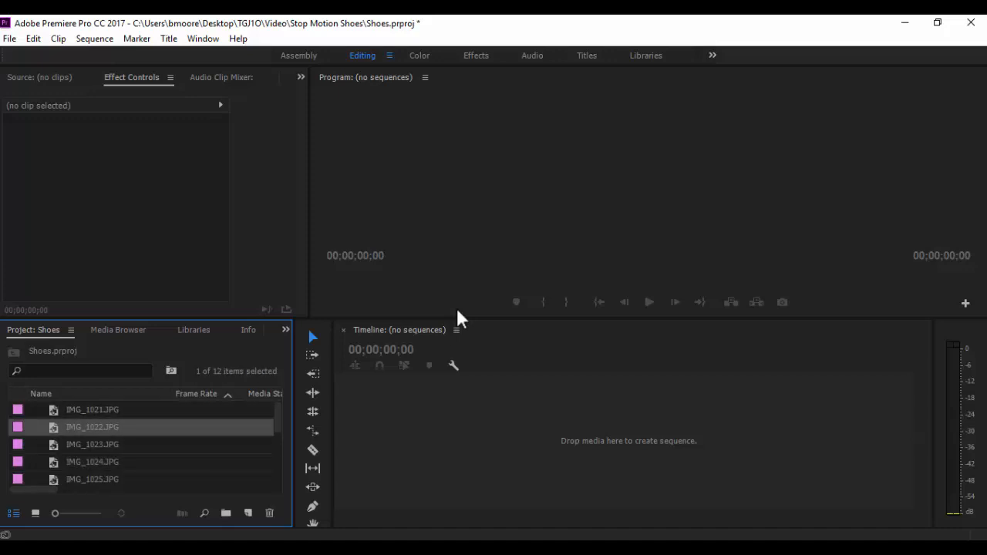
{"action": "key", "text": "ctrl+a"}
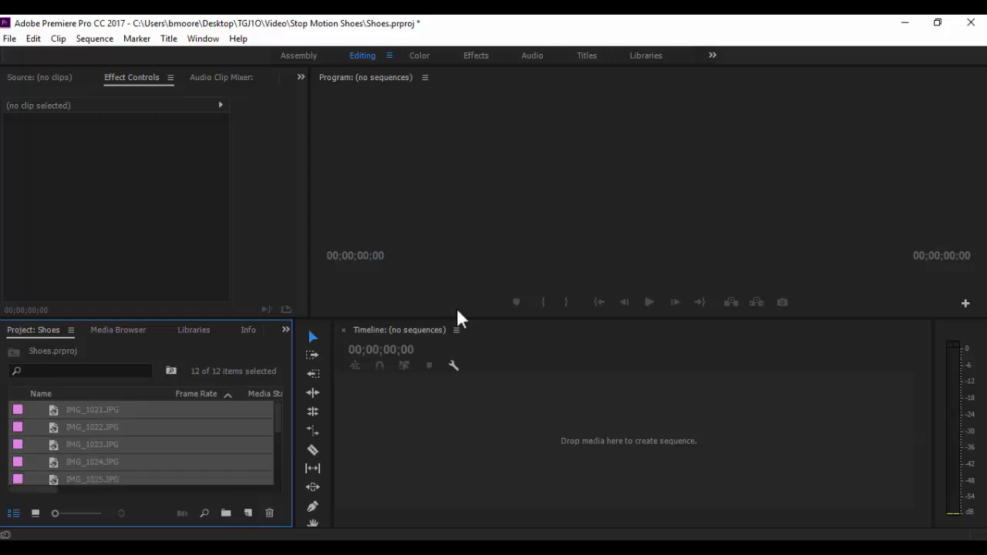
{"action": "left_click_drag", "start_coordinate": [92, 427], "coordinate": [623, 441]}
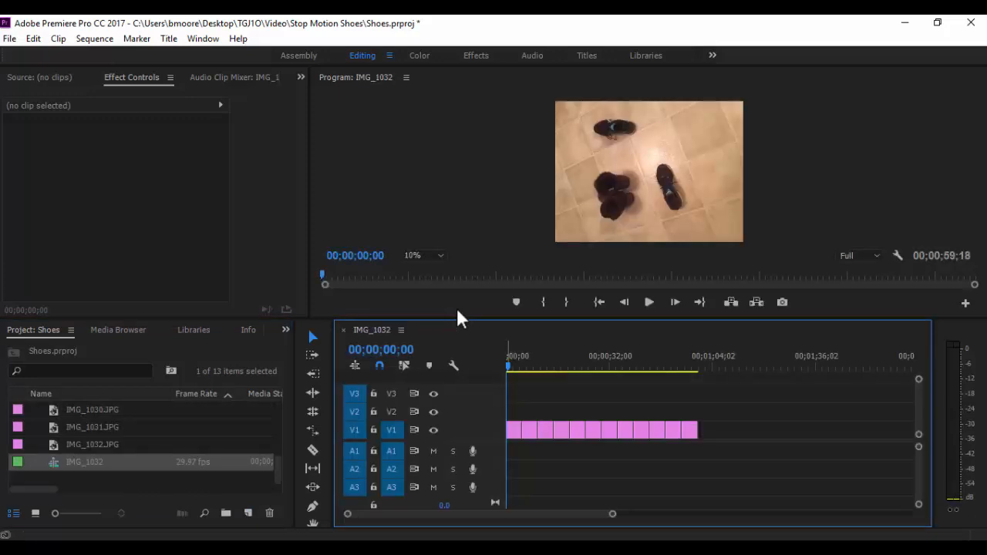
Scrub and play the sequence to preview the stop-motion images, returning to the start
{"action": "mouse_move", "coordinate": [507, 367]}
{"action": "left_mouse_down"}
{"action": "mouse_move", "coordinate": [791, 366]}
{"action": "mouse_move", "coordinate": [507, 366]}
{"action": "mouse_move", "coordinate": [716, 366]}
{"action": "mouse_move", "coordinate": [555, 366]}
{"action": "left_mouse_up"}
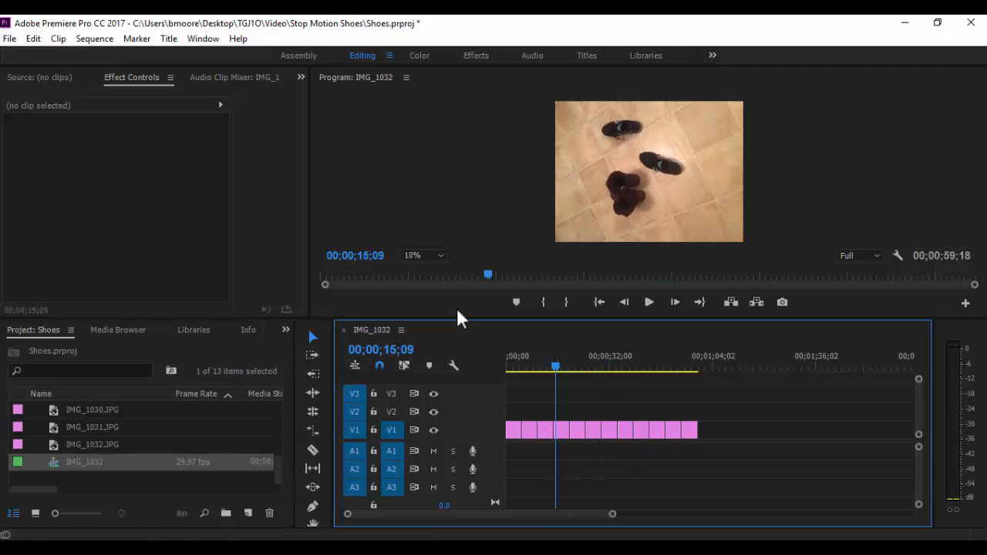
{"action": "left_click_drag", "start_coordinate": [556, 366], "coordinate": [508, 367]}
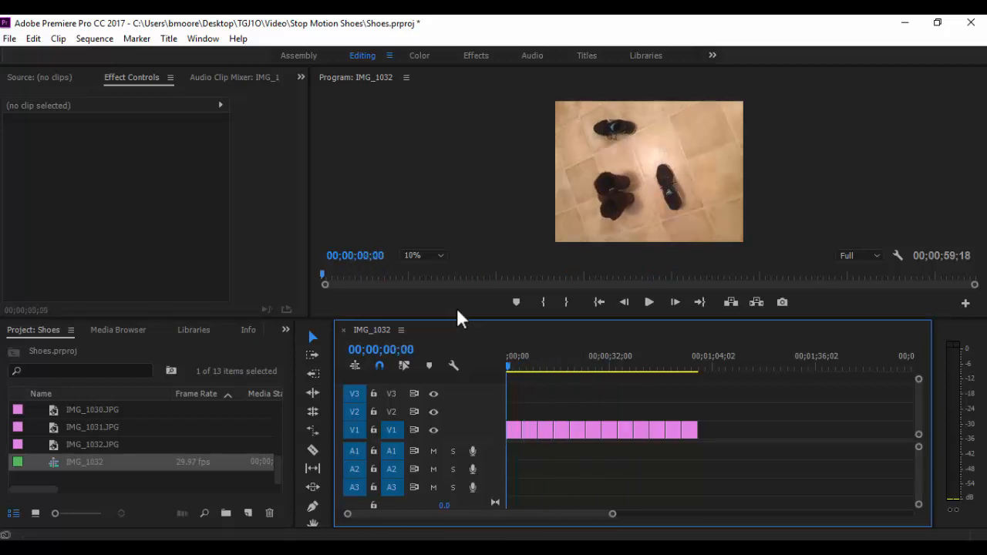
{"action": "left_click", "coordinate": [649, 301]}
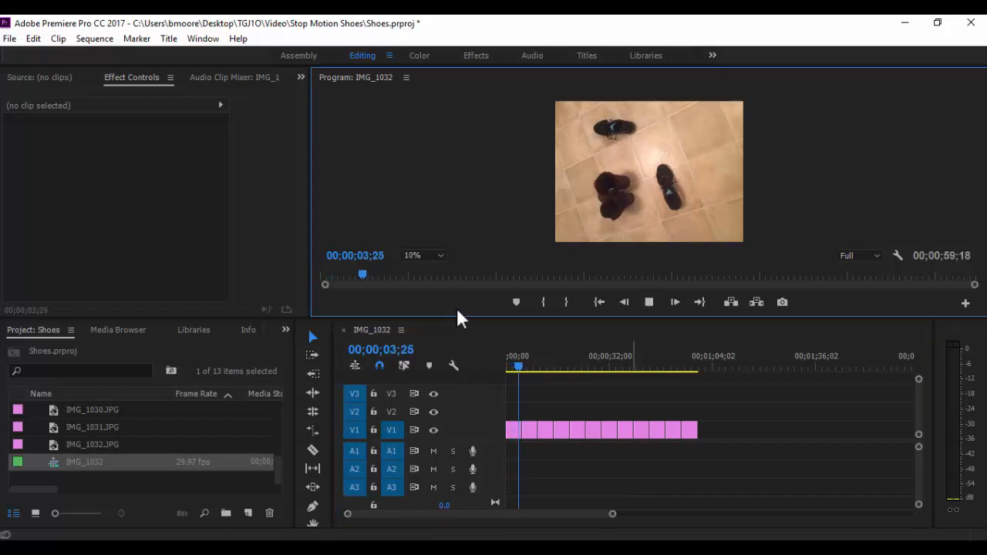
{"action": "left_click", "coordinate": [648, 301]}
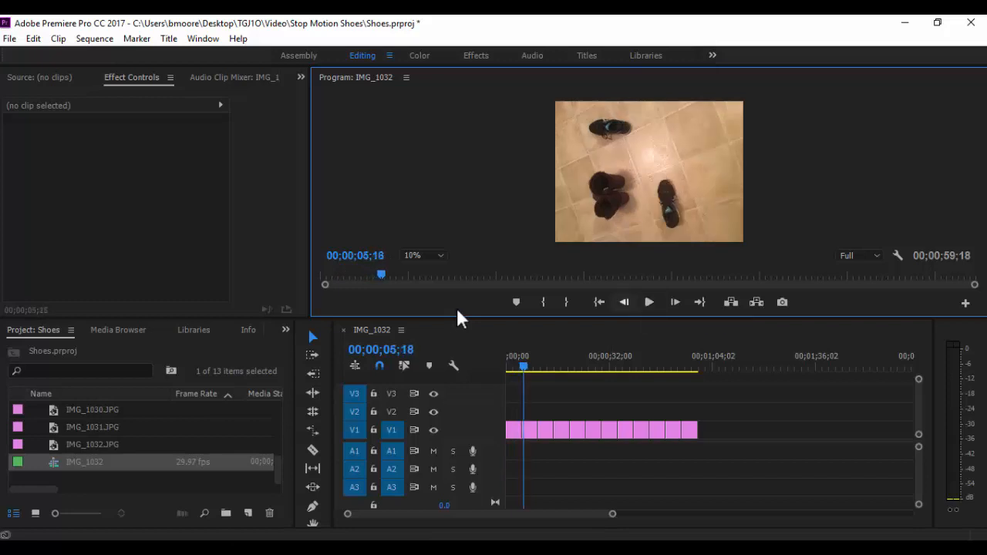
{"action": "left_click_drag", "start_coordinate": [524, 365], "coordinate": [520, 365]}
{"action": "key", "text": "Home"}
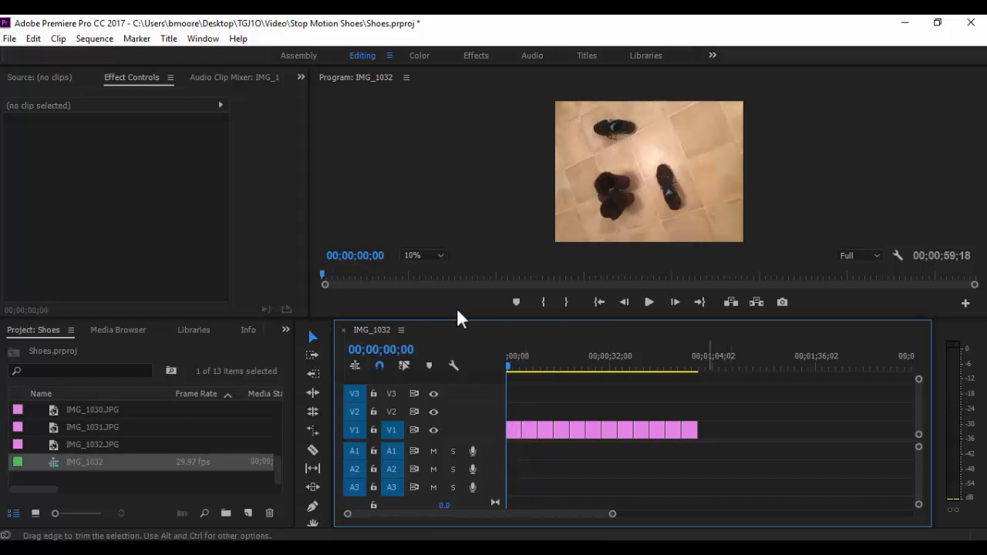
Select all clips in the timeline and adjust the timeline zoom to show them
{"action": "mouse_move", "coordinate": [717, 429]}
{"action": "left_mouse_down"}
{"action": "mouse_move", "coordinate": [604, 448]}
{"action": "mouse_move", "coordinate": [528, 430]}
{"action": "mouse_move", "coordinate": [508, 439]}
{"action": "mouse_move", "coordinate": [507, 409]}
{"action": "left_mouse_up"}
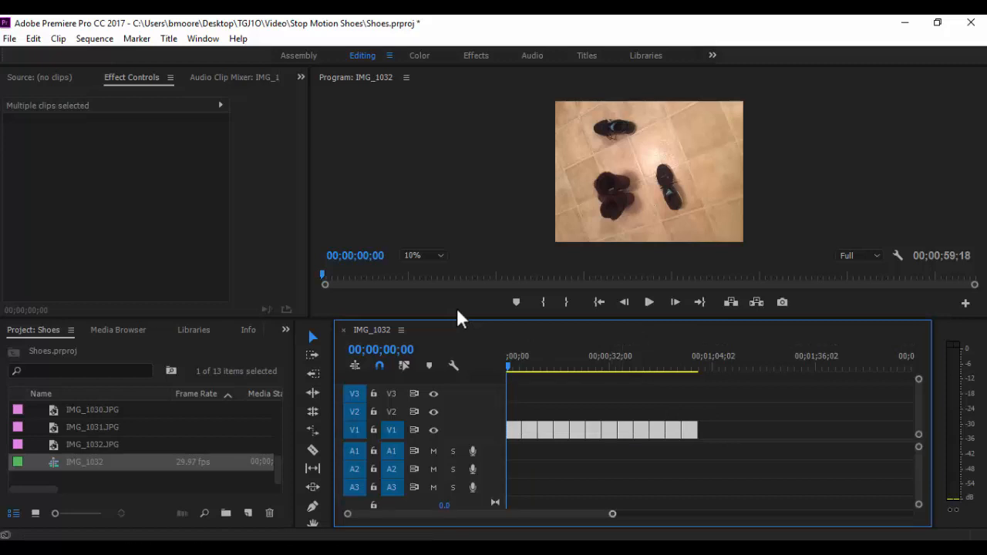
{"action": "key", "text": "minus"}
{"action": "key", "text": "minus"}
{"action": "key", "text": "minus"}
{"action": "key", "text": "equal"}
{"action": "key", "text": "equal"}
{"action": "key", "text": "equal"}
{"action": "key", "text": "equal"}
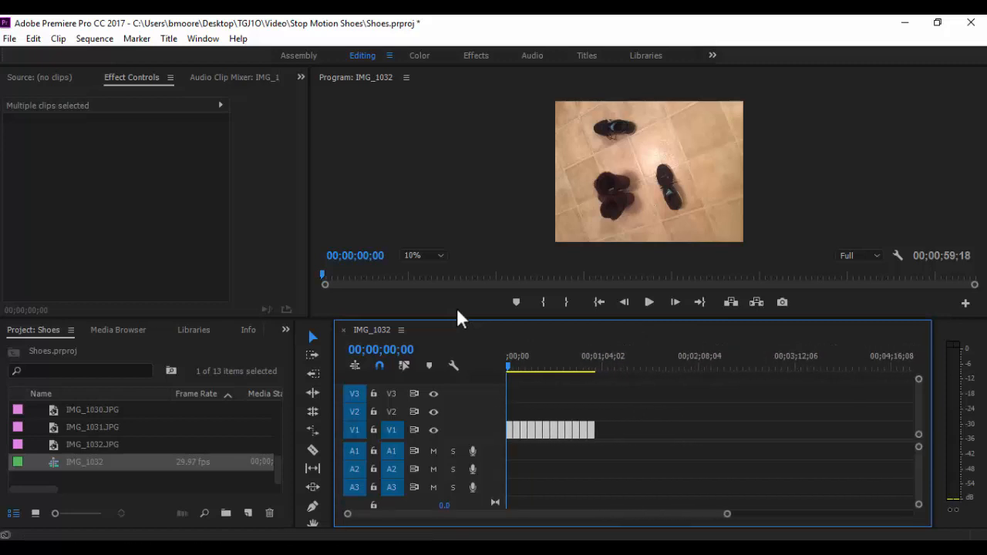
{"action": "key", "text": "minus"}
{"action": "key", "text": "minus"}
{"action": "key", "text": "minus"}
{"action": "key", "text": "minus"}
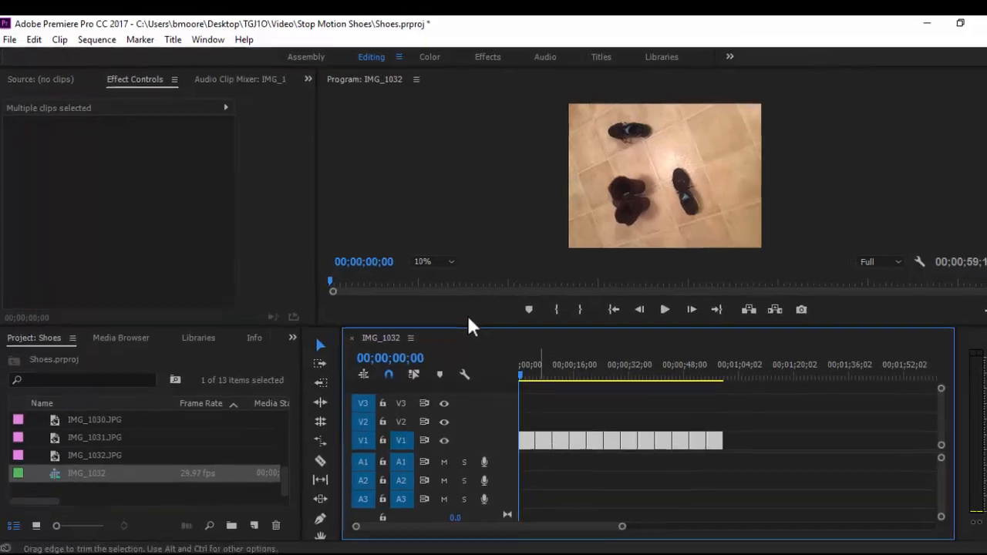
Try setting the selected clips' duration to 00;00;00;06 with ripple edit turned off
{"action": "right_click", "coordinate": [563, 460]}
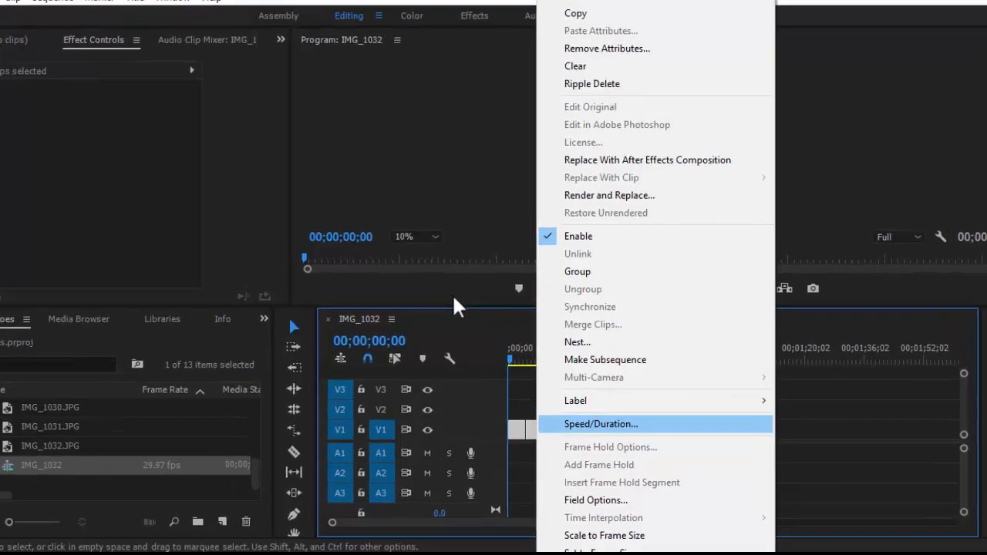
{"action": "left_click", "coordinate": [585, 406]}
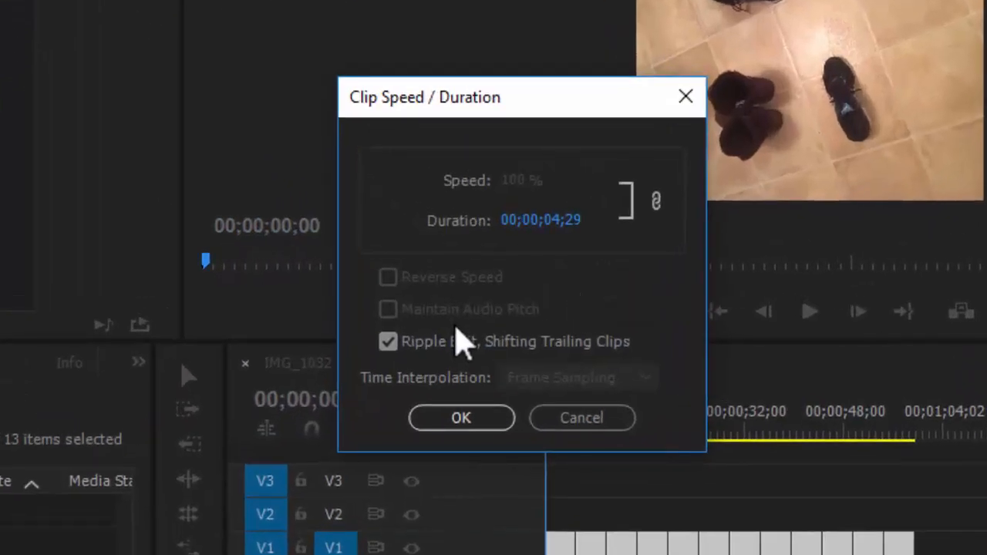
{"action": "left_click", "coordinate": [455, 328]}
{"action": "key", "text": "Tab"}
{"action": "key", "text": "Left"}
{"action": "key", "text": "Left"}
{"action": "key", "text": "Left"}
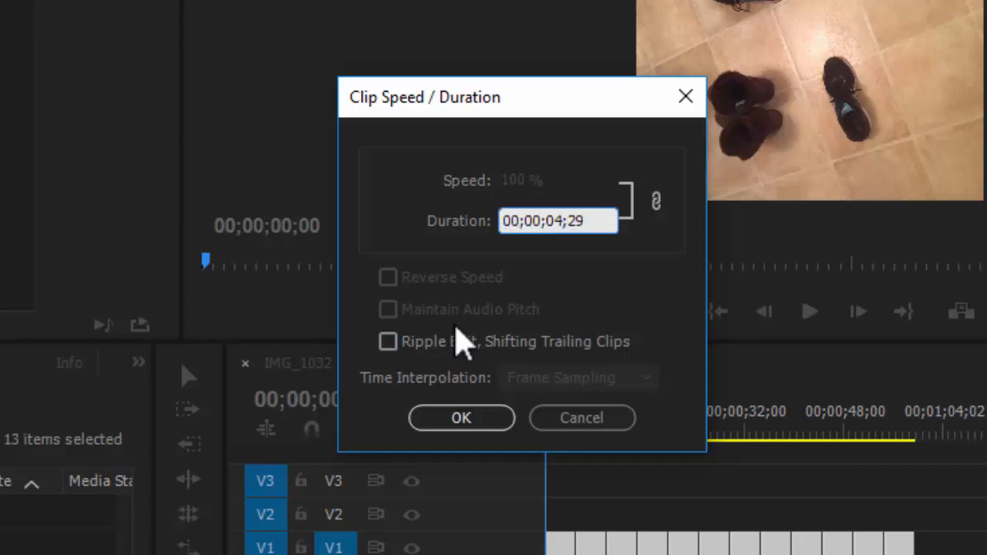
{"action": "key", "text": "BackSpace"}
{"action": "type", "text": "0"}
{"action": "key", "text": "End"}
{"action": "key", "text": "BackSpace"}
{"action": "type", "text": "06"}
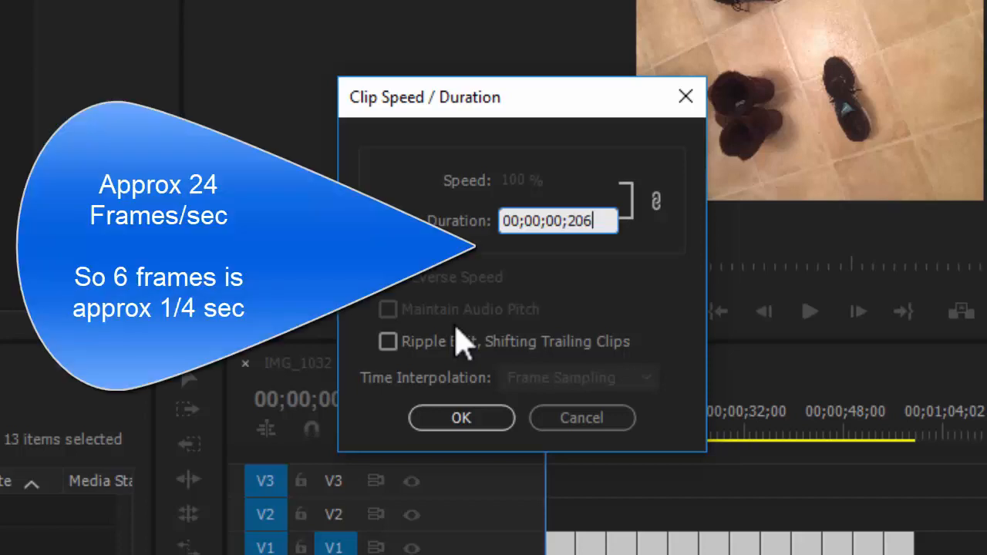
{"action": "key", "text": "Left"}
{"action": "key", "text": "BackSpace"}
{"action": "key", "text": "BackSpace"}
{"action": "type", "text": "0"}
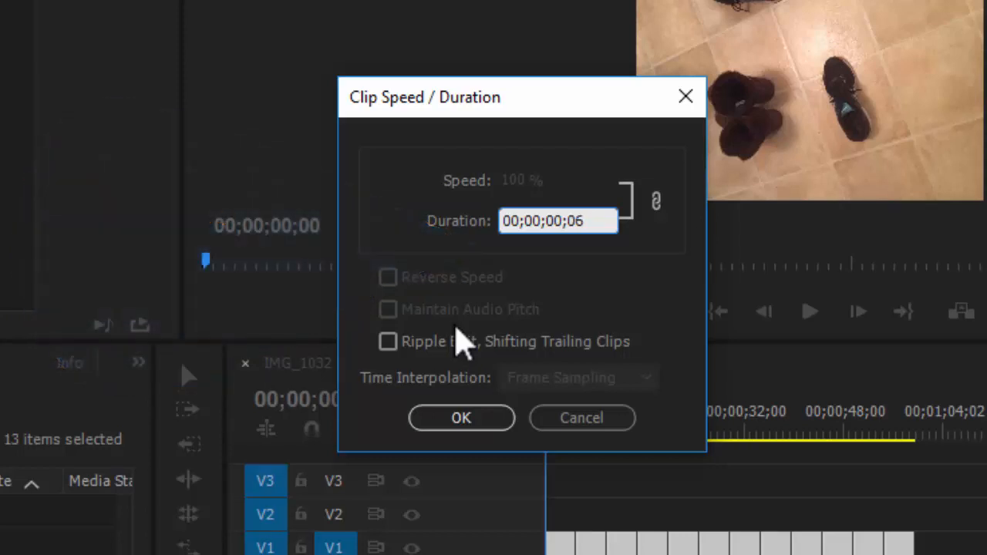
{"action": "type", "text": "5"}
{"action": "left_click", "coordinate": [455, 327]}
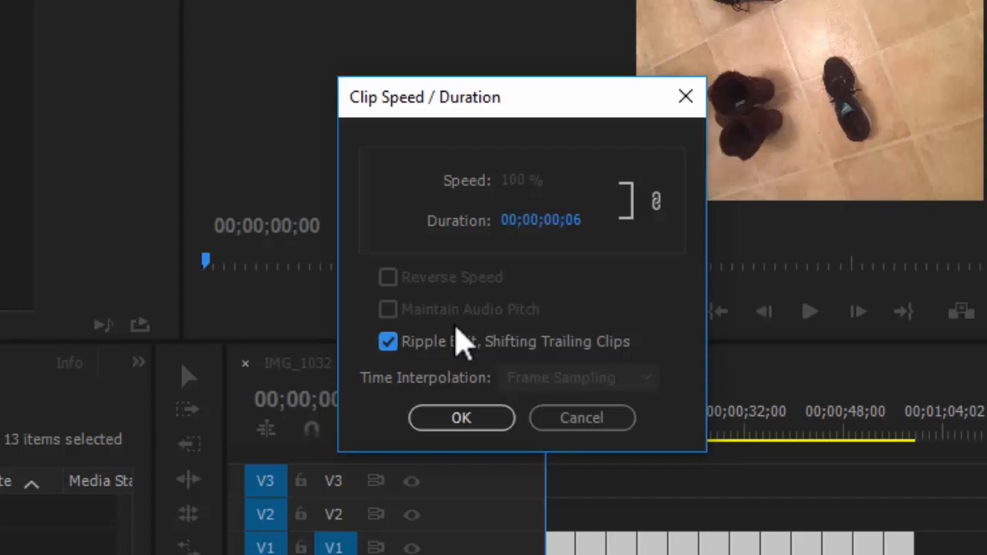
{"action": "left_click", "coordinate": [456, 327]}
{"action": "key", "text": "Return"}
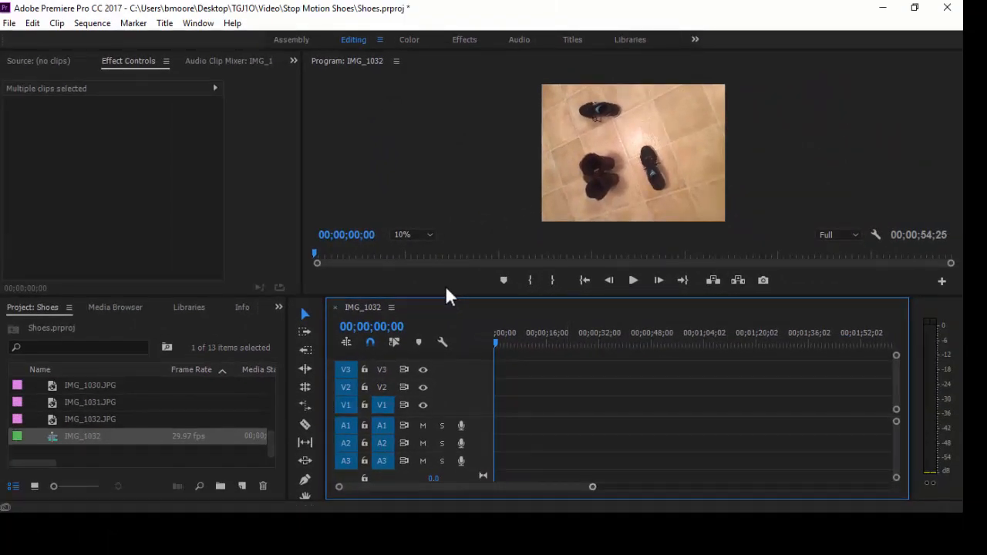
Set the selected clips' duration to 00;00;00;06 with Ripple Edit, Shifting Trailing Clips enabled
{"action": "key", "text": "equal"}
{"action": "key", "text": "equal"}
{"action": "key", "text": "equal"}
{"action": "key", "text": "equal"}
{"action": "key", "text": "equal"}
{"action": "key", "text": "equal"}
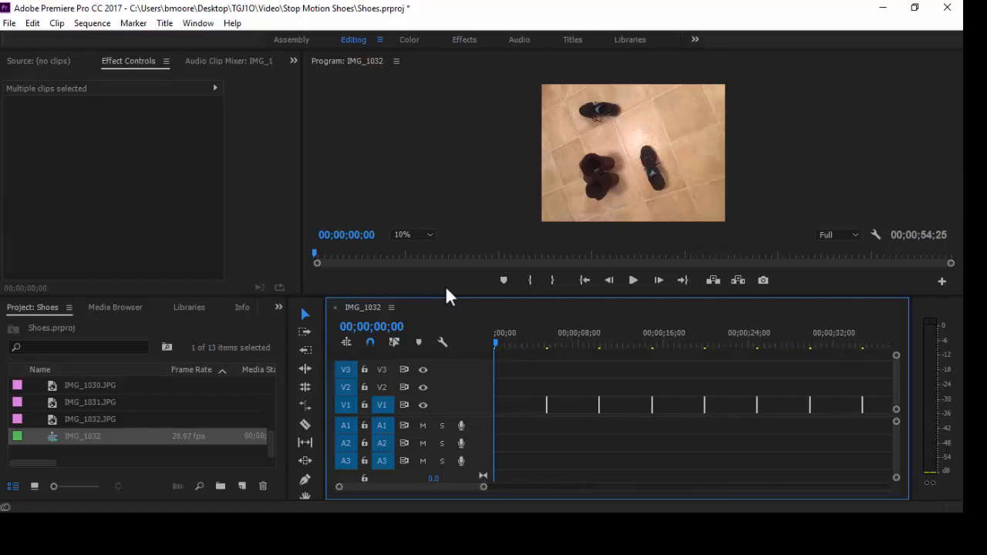
{"action": "key", "text": "equal"}
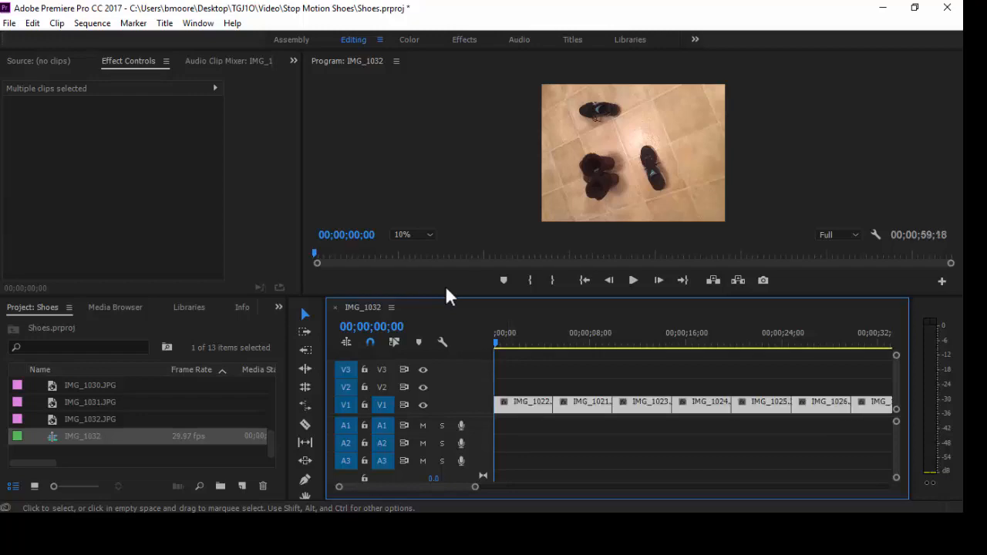
{"action": "right_click", "coordinate": [577, 405]}
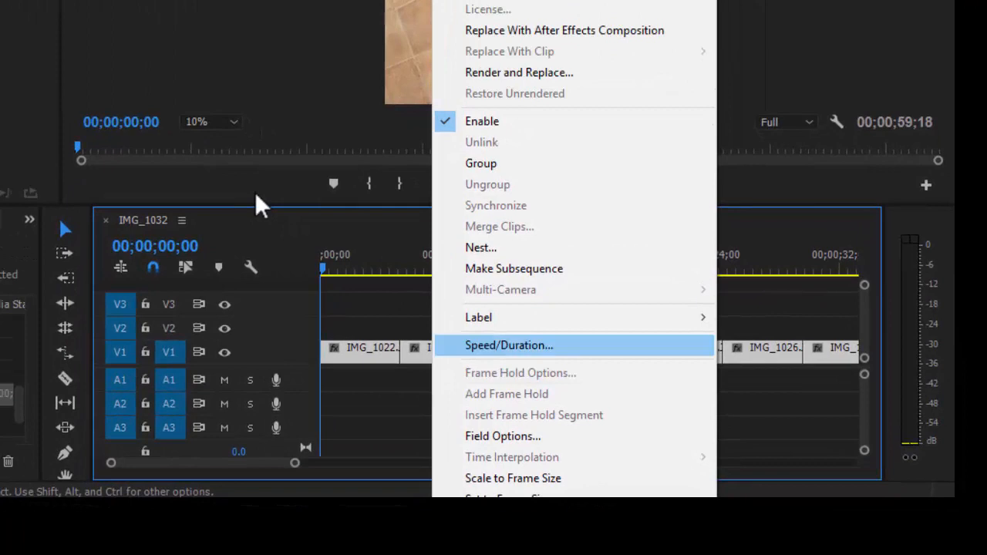
{"action": "left_click", "coordinate": [508, 345]}
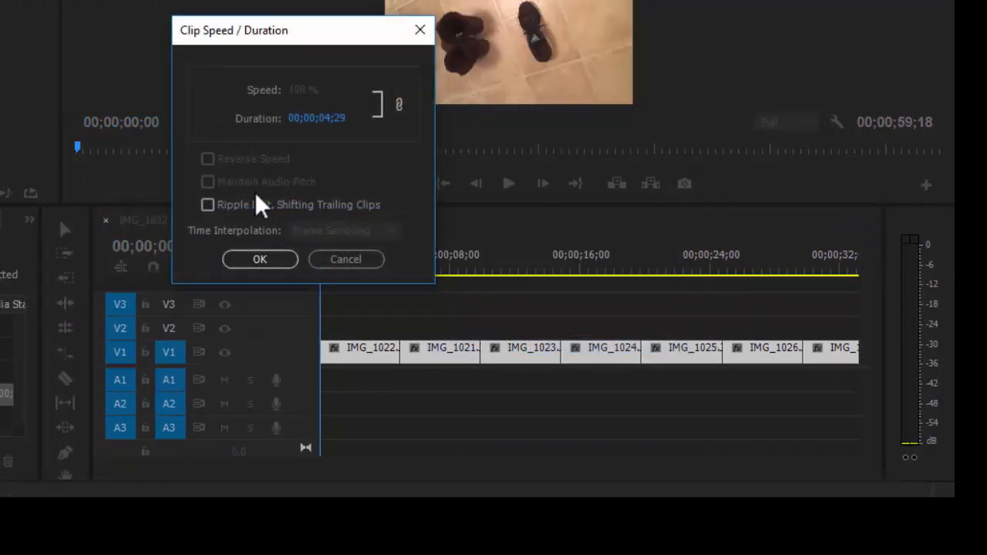
{"action": "key", "text": "Tab"}
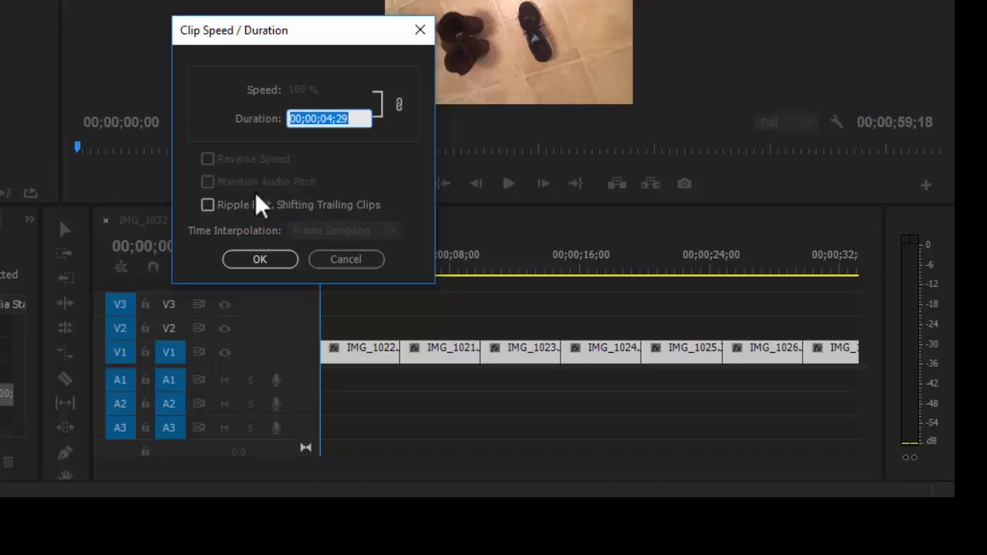
{"action": "key", "text": "Right"}
{"action": "key", "text": "BackSpace"}
{"action": "key", "text": "BackSpace"}
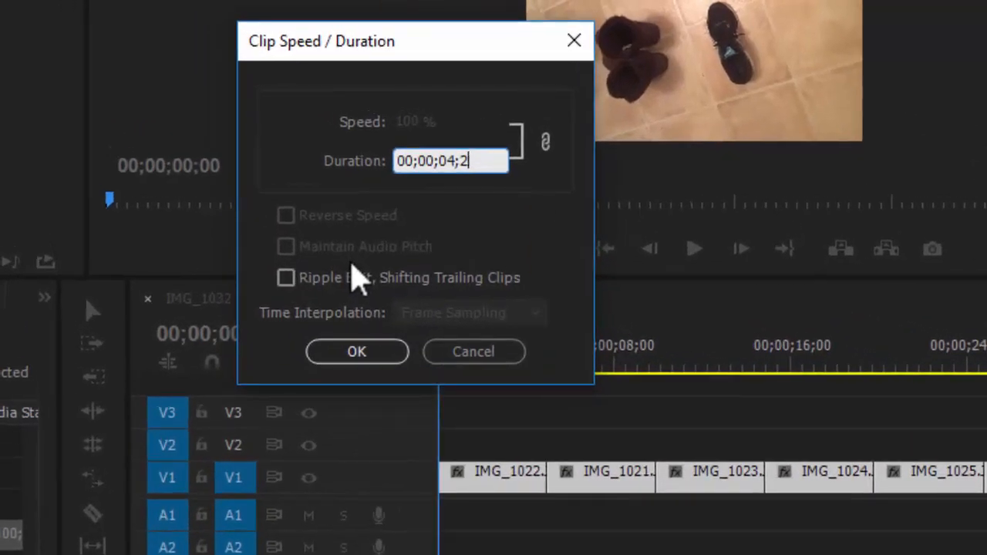
{"action": "type", "text": "06"}
{"action": "key", "text": "Left"}
{"action": "key", "text": "Left"}
{"action": "key", "text": "Left"}
{"action": "key", "text": "BackSpace"}
{"action": "type", "text": "0"}
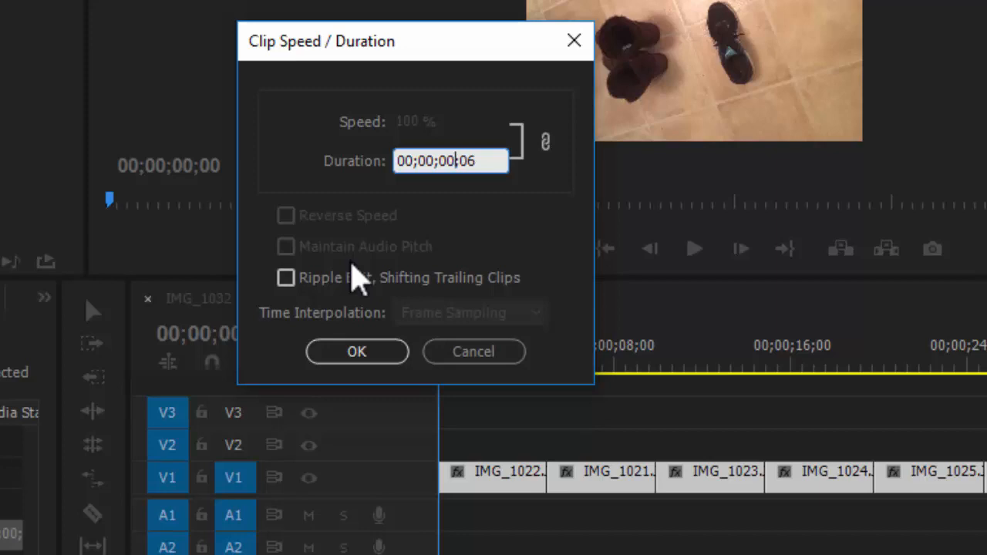
{"action": "left_click", "coordinate": [357, 276]}
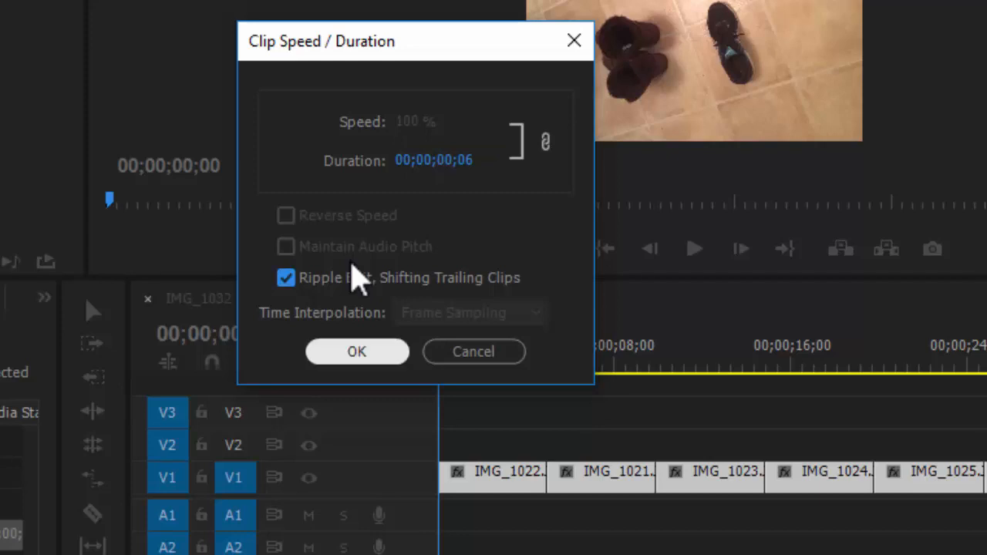
{"action": "key", "text": "Return"}
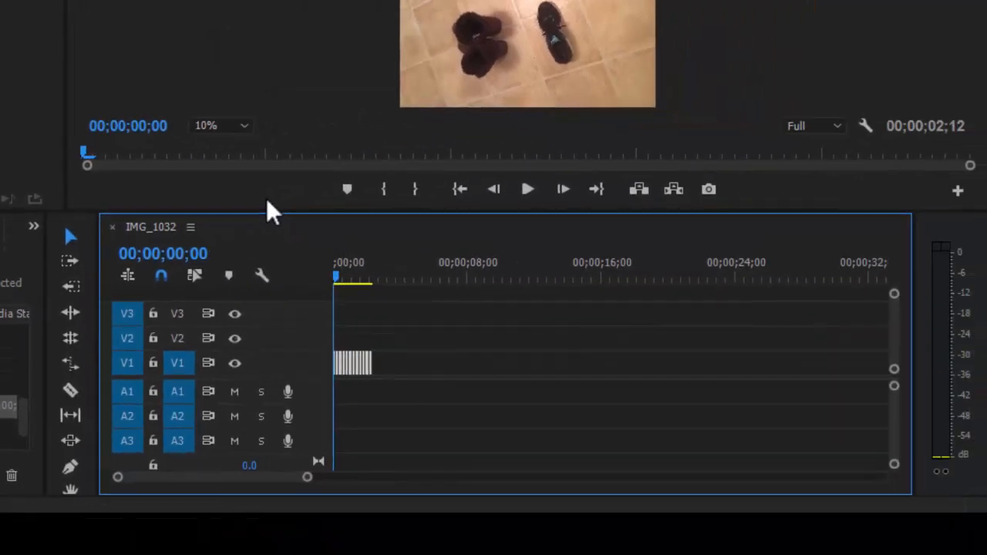
Zoom the timeline in on the shortened clips and play the sequence to preview them
{"action": "key", "text": "="}
{"action": "key", "text": "="}
{"action": "key", "text": "="}
{"action": "key", "text": "="}
{"action": "key", "text": "="}
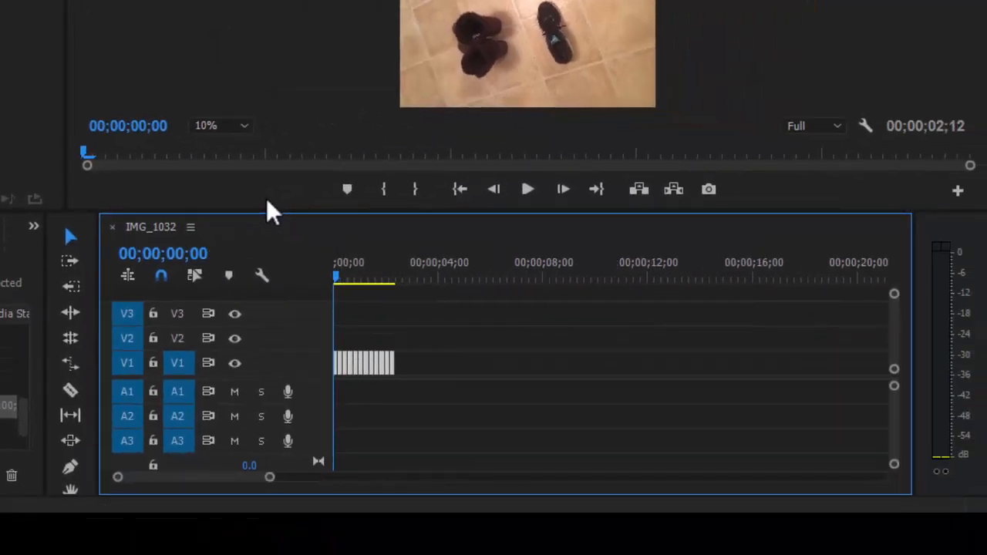
{"action": "key", "text": "-"}
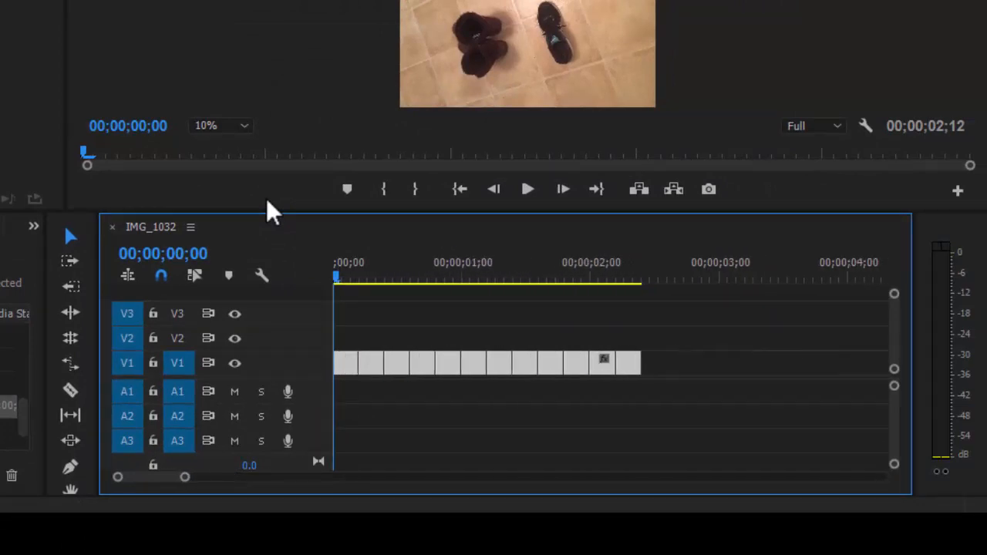
{"action": "key", "text": "="}
{"action": "key", "text": "="}
{"action": "key", "text": "-"}
{"action": "key", "text": "-"}
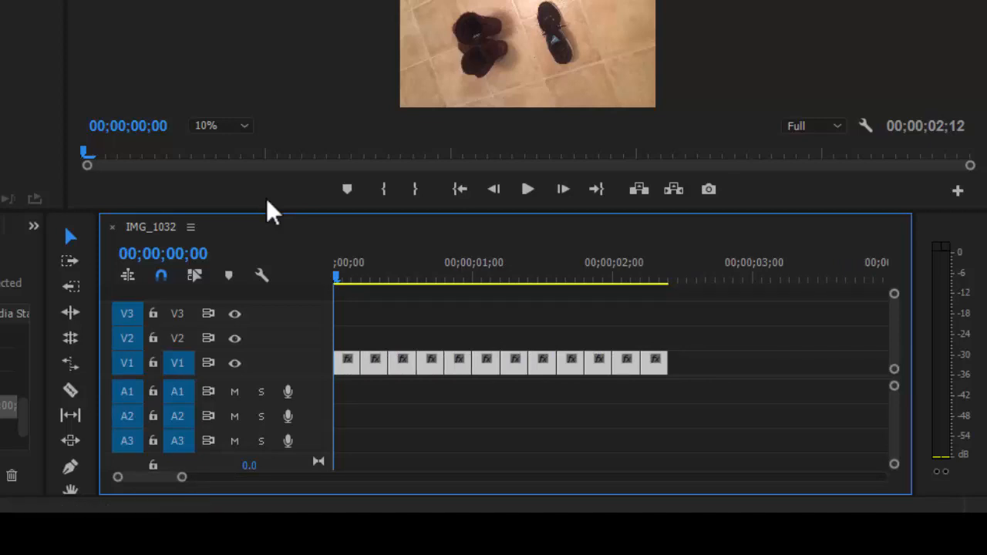
{"action": "left_click", "coordinate": [268, 199]}
{"action": "key", "text": "space"}
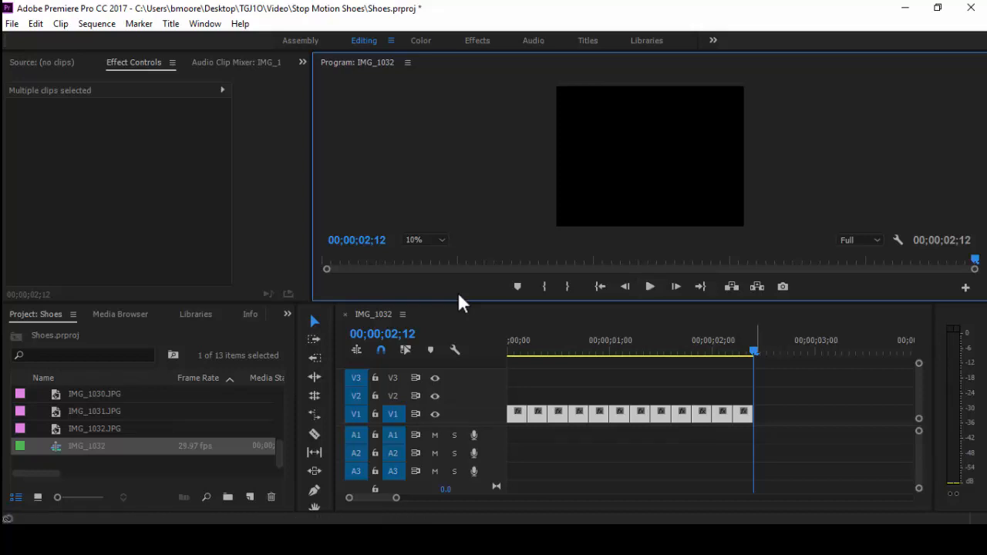
Step backward frame by frame through the sequence to review each shoe image
{"action": "key", "text": "Left"}
{"action": "key", "text": "Left"}
{"action": "key", "text": "Left"}
{"action": "key", "text": "Left"}
{"action": "key", "text": "Left"}
{"action": "key", "text": "Left"}
{"action": "key", "text": "Left"}
{"action": "key", "text": "Left"}
{"action": "key", "text": "Left"}
{"action": "key", "text": "Left"}
{"action": "key", "text": "Left"}
{"action": "key", "text": "Left"}
{"action": "key", "text": "Left"}
{"action": "key", "text": "Left"}
{"action": "key", "text": "Left"}
{"action": "key", "text": "Left"}
{"action": "key", "text": "Left"}
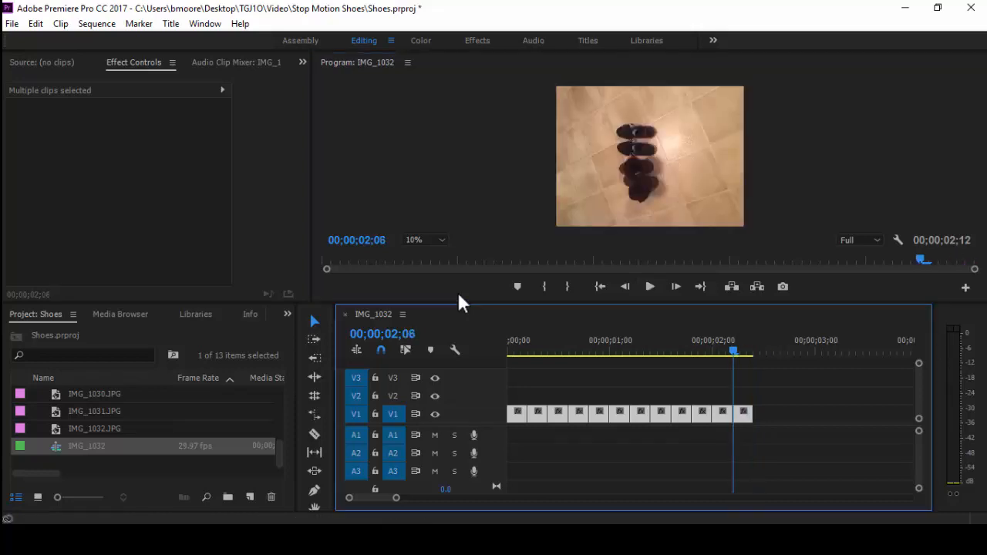
{"action": "key", "text": "Left"}
{"action": "key", "text": "Left"}
{"action": "key", "text": "Left"}
{"action": "key", "text": "Left"}
{"action": "key", "text": "Left"}
{"action": "key", "text": "Left"}
{"action": "key", "text": "Left"}
{"action": "key", "text": "Left"}
{"action": "key", "text": "Left"}
{"action": "key", "text": "Left"}
{"action": "key", "text": "Left"}
{"action": "key", "text": "Left"}
{"action": "key", "text": "Left"}
{"action": "key", "text": "Left"}
{"action": "key", "text": "Left"}
{"action": "key", "text": "Left"}
{"action": "key", "text": "Left"}
{"action": "key", "text": "Left"}
{"action": "key", "text": "Left"}
{"action": "key", "text": "Left"}
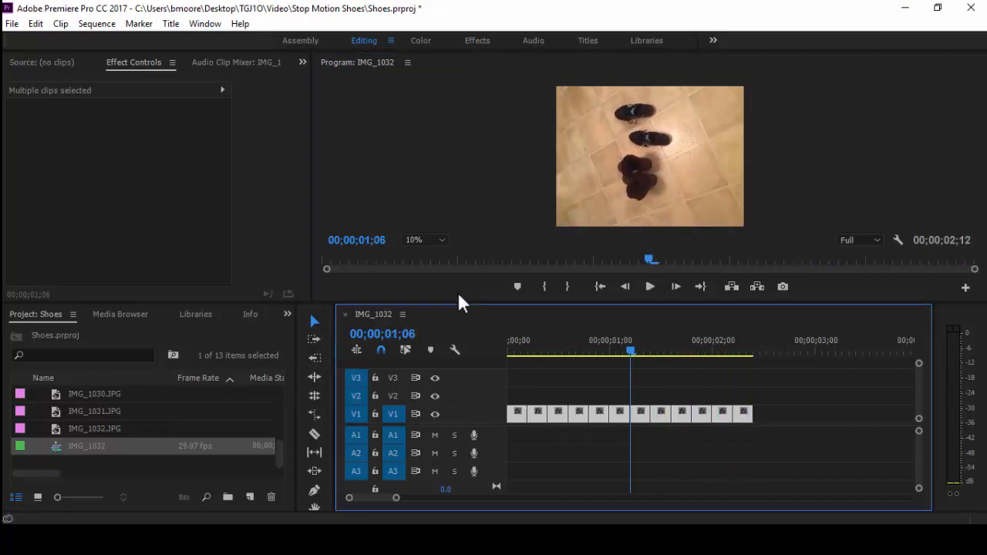
{"action": "key", "text": "Left"}
{"action": "key", "text": "Left"}
{"action": "key", "text": "Left"}
{"action": "key", "text": "Left"}
{"action": "key", "text": "Left"}
{"action": "key", "text": "Left"}
{"action": "key", "text": "Left"}
{"action": "key", "text": "Left"}
{"action": "key", "text": "Left"}
{"action": "key", "text": "Left"}
{"action": "key", "text": "Left"}
{"action": "key", "text": "Left"}
{"action": "key", "text": "Left"}
{"action": "key", "text": "Left"}
{"action": "key", "text": "Left"}
{"action": "key", "text": "Left"}
{"action": "key", "text": "Left"}
{"action": "key", "text": "Left"}
{"action": "key", "text": "Left"}
{"action": "key", "text": "Left"}
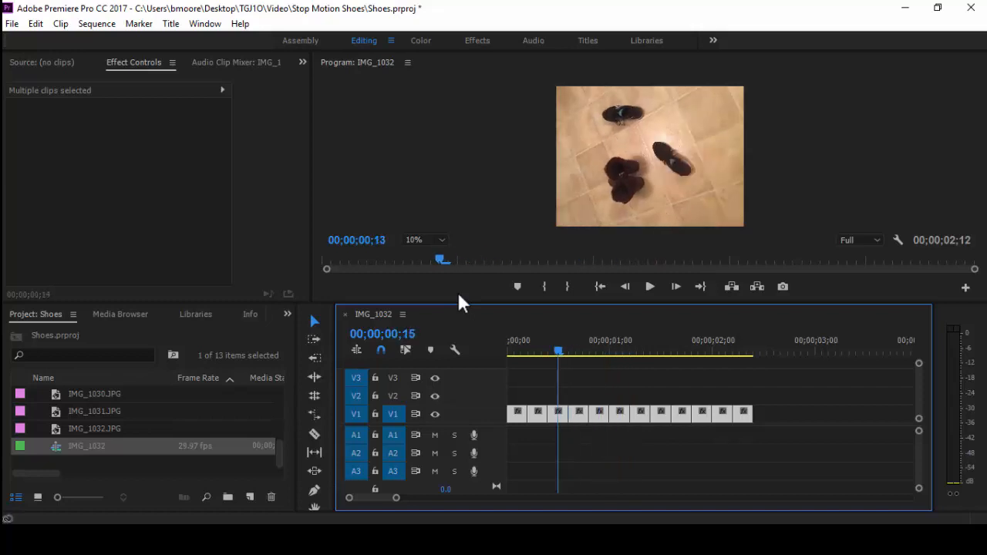
{"action": "key", "text": "Left"}
{"action": "key", "text": "Left"}
{"action": "key", "text": "Left"}
{"action": "key", "text": "Left"}
{"action": "key", "text": "Left"}
{"action": "key", "text": "Left"}
{"action": "key", "text": "Left"}
{"action": "key", "text": "space"}
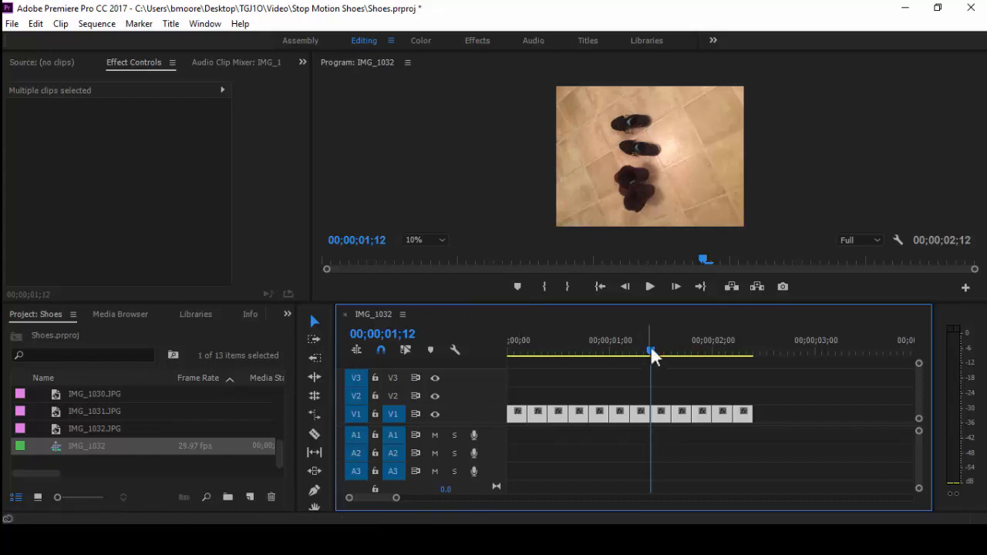
Scrub the playhead back to the first images of the sequence and deselect the clips
{"action": "left_click_drag", "start_coordinate": [651, 354], "coordinate": [538, 351]}
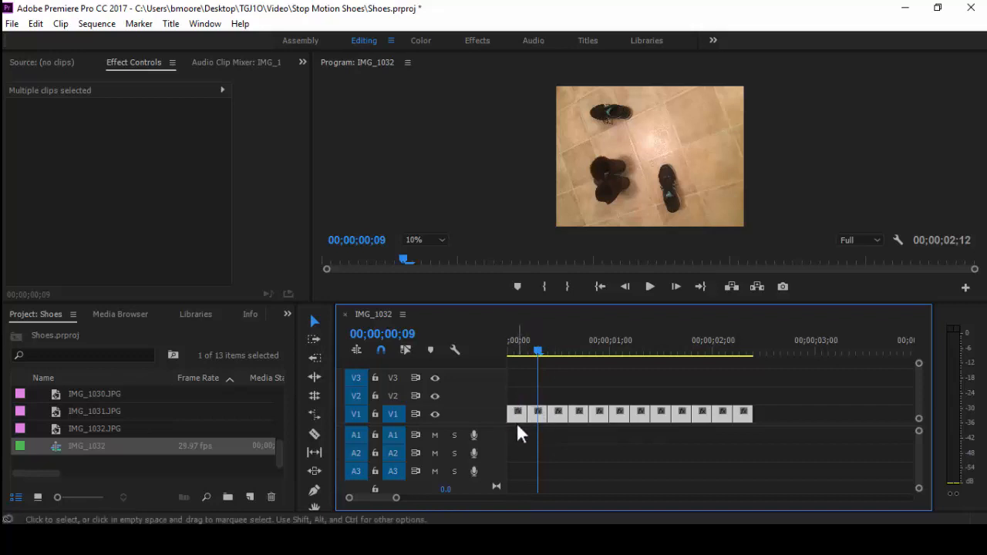
{"action": "left_click_drag", "start_coordinate": [538, 352], "coordinate": [519, 350]}
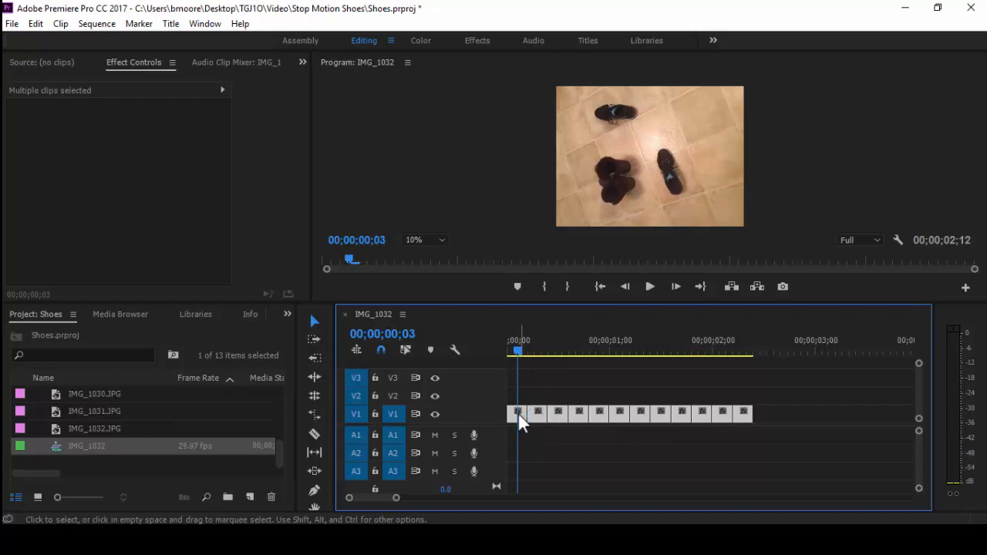
{"action": "left_click", "coordinate": [551, 441]}
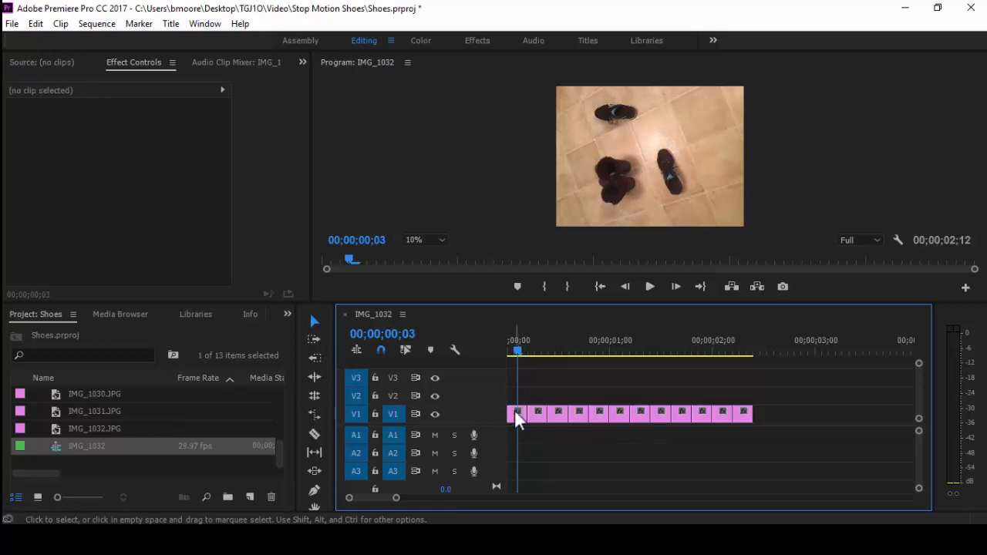
Select the first image clip and set its Motion rotation to 90°
{"action": "left_click", "coordinate": [517, 416]}
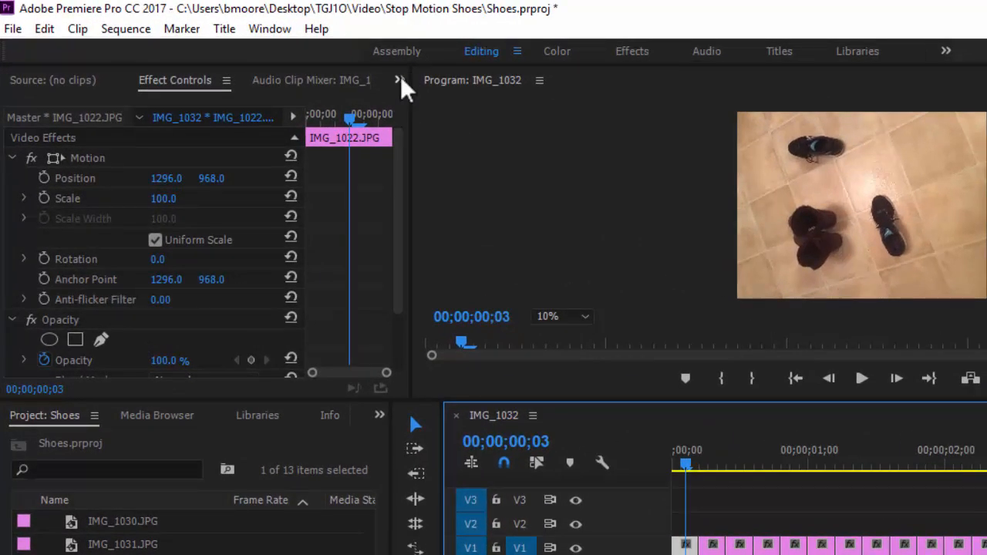
{"action": "left_click", "coordinate": [399, 81]}
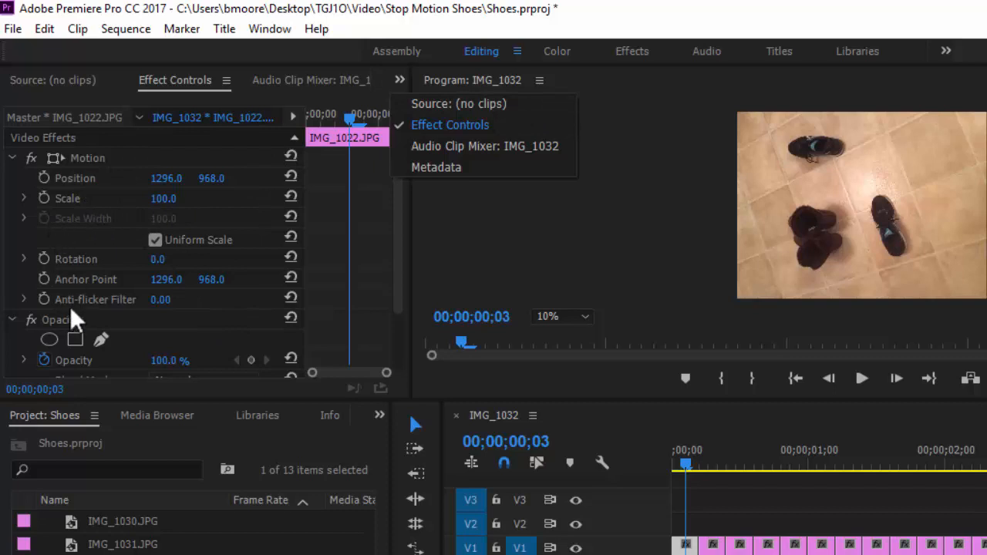
{"action": "left_click", "coordinate": [161, 261]}
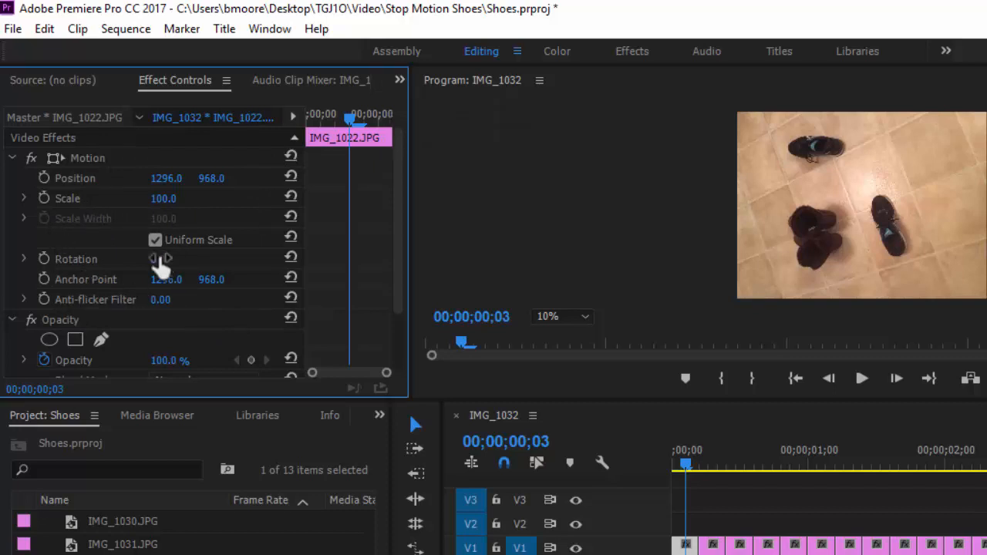
{"action": "mouse_move", "coordinate": [161, 262]}
{"action": "left_mouse_down"}
{"action": "mouse_move", "coordinate": [203, 273]}
{"action": "mouse_move", "coordinate": [162, 262]}
{"action": "left_mouse_up"}
{"action": "left_click", "coordinate": [162, 261]}
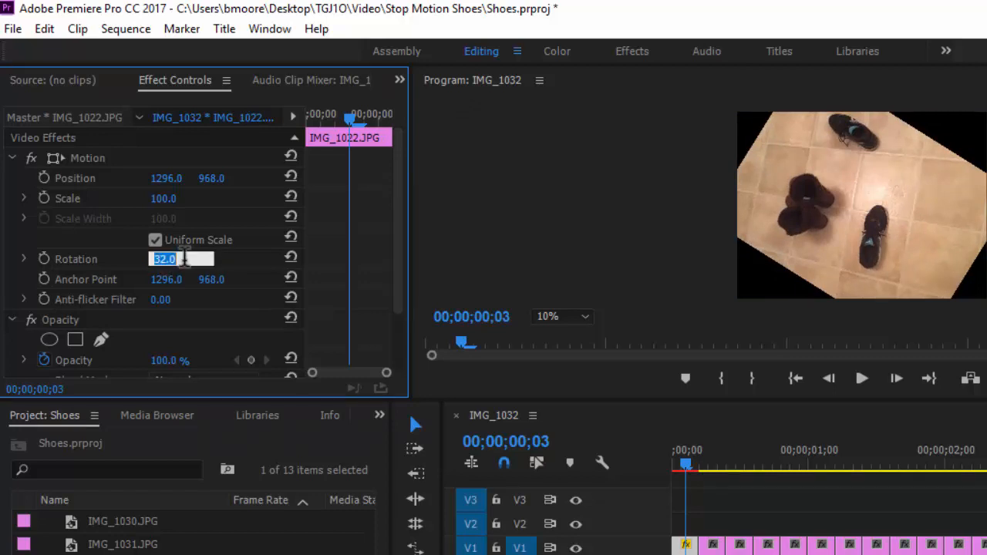
{"action": "type", "text": "90"}
{"action": "key", "text": "Return"}
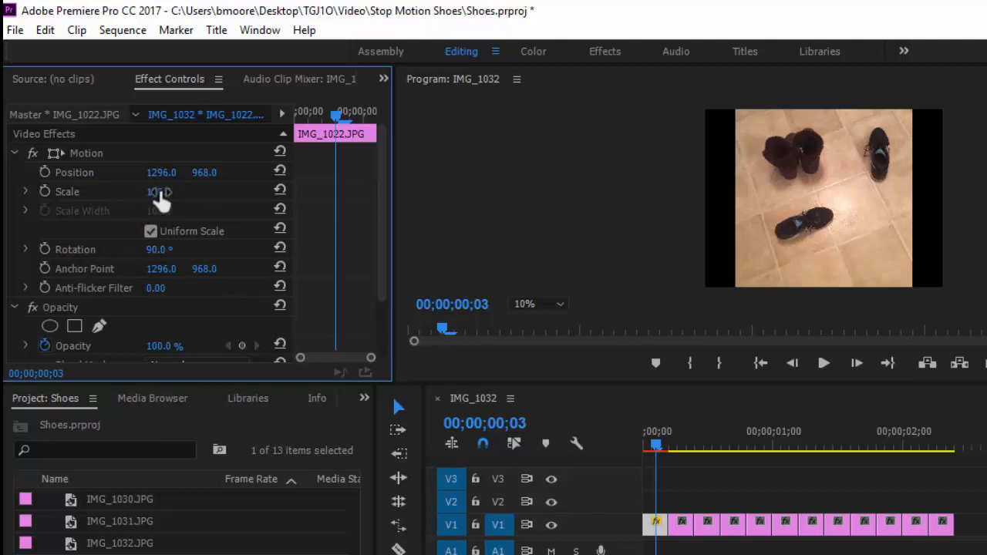
Set the first clip's scale to 135 and its vertical position to 1235
{"action": "left_click_drag", "start_coordinate": [161, 195], "coordinate": [191, 200]}
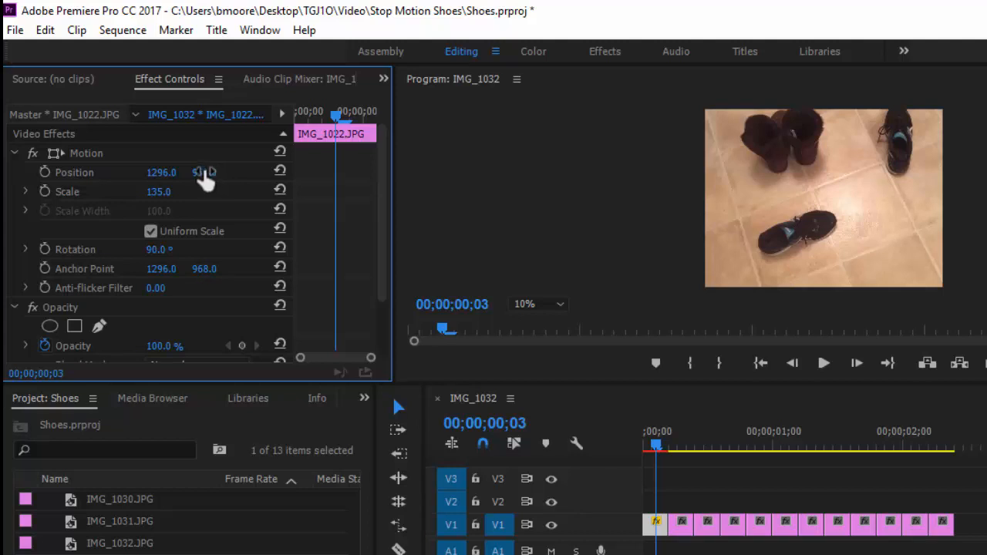
{"action": "left_click_drag", "start_coordinate": [203, 170], "coordinate": [268, 185]}
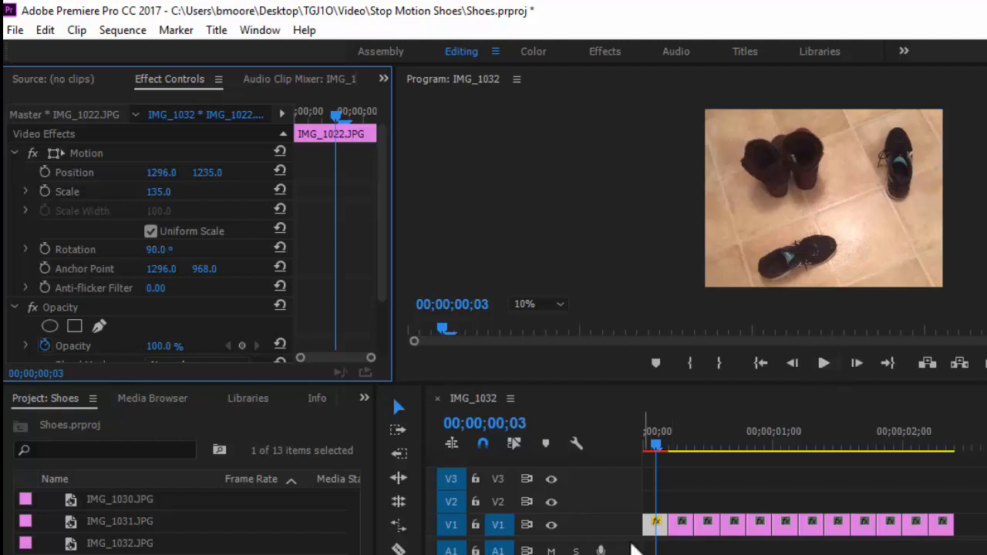
Copy the adjusted first clip in the timeline
{"action": "left_click", "coordinate": [658, 532]}
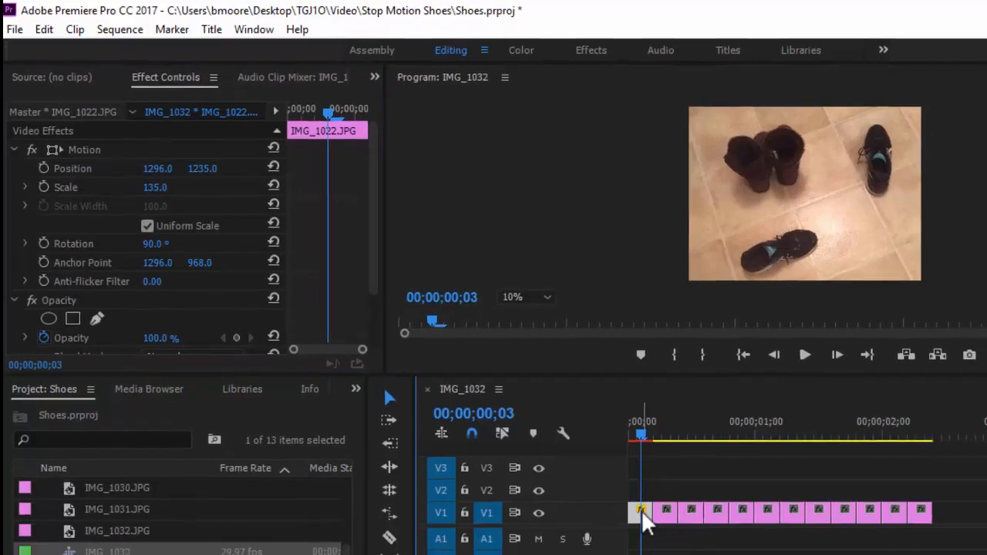
{"action": "left_click", "coordinate": [655, 522]}
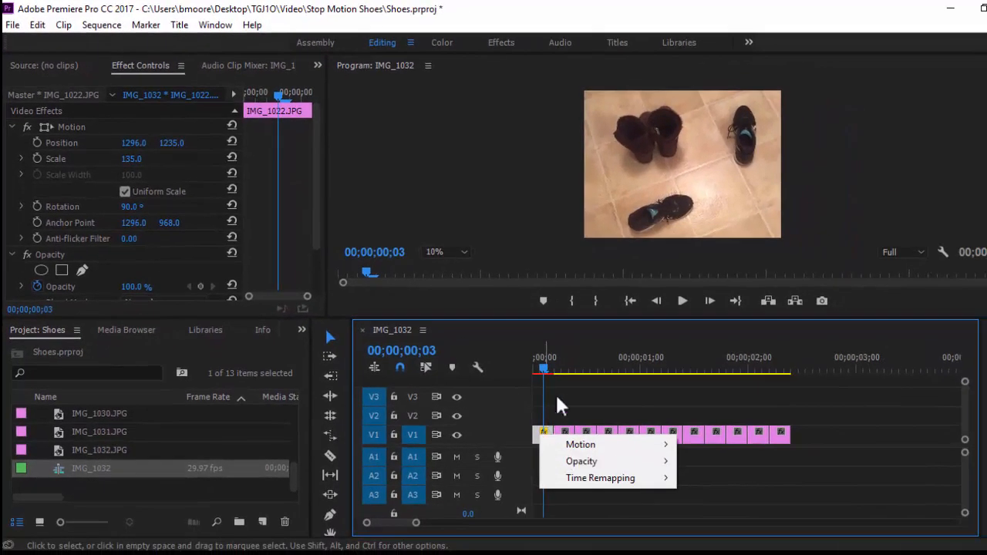
{"action": "left_click", "coordinate": [556, 396]}
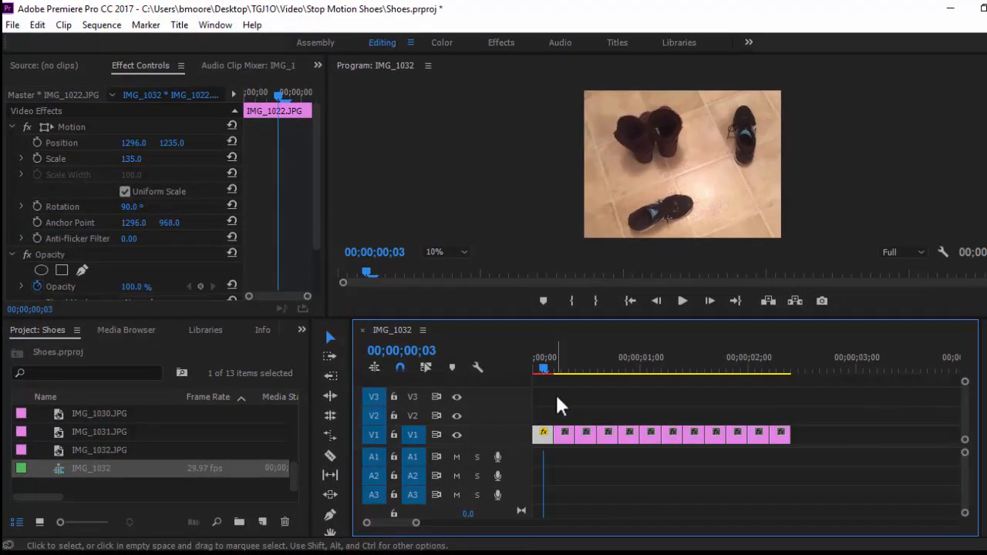
{"action": "left_click", "coordinate": [544, 437]}
{"action": "right_click", "coordinate": [544, 440]}
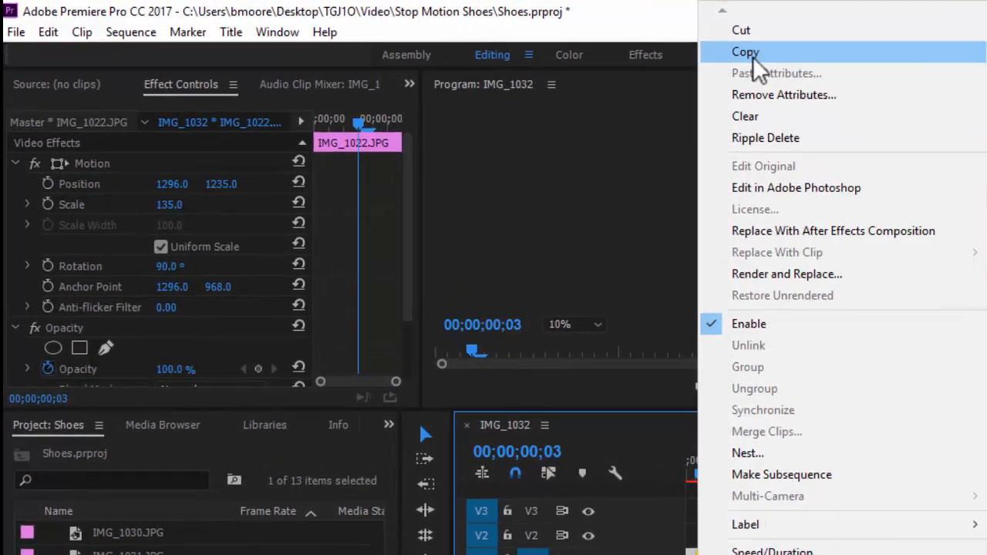
{"action": "left_click", "coordinate": [580, 41]}
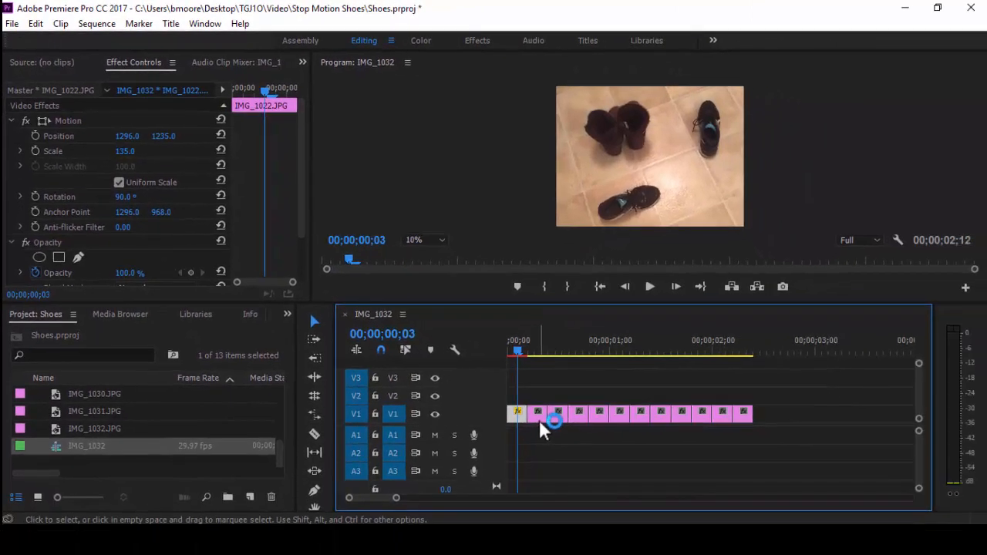
Select the remaining eleven clips and paste only the Motion attributes from the first clip onto them
{"action": "left_click", "coordinate": [539, 420]}
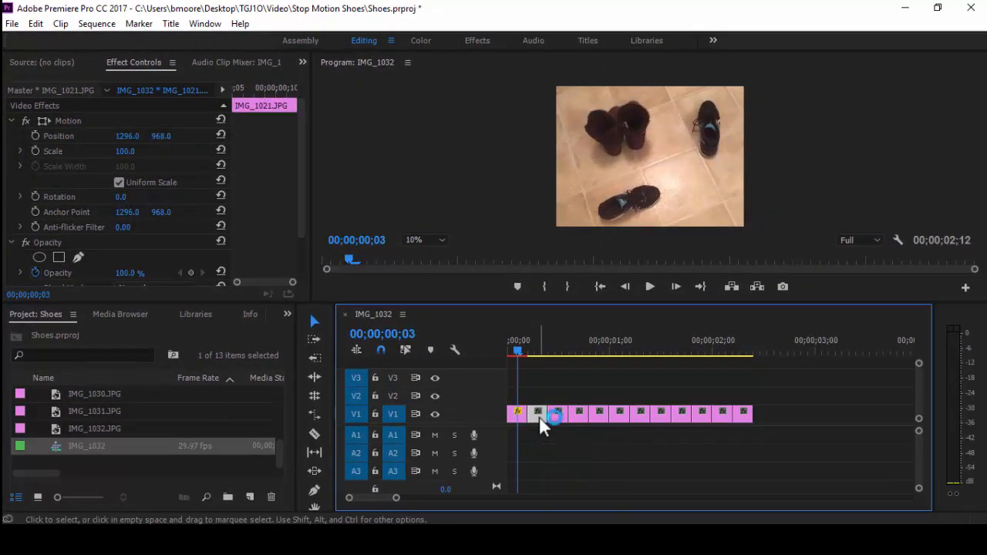
{"action": "left_click_drag", "start_coordinate": [646, 413], "coordinate": [540, 425]}
{"action": "left_click_drag", "start_coordinate": [786, 414], "coordinate": [538, 394]}
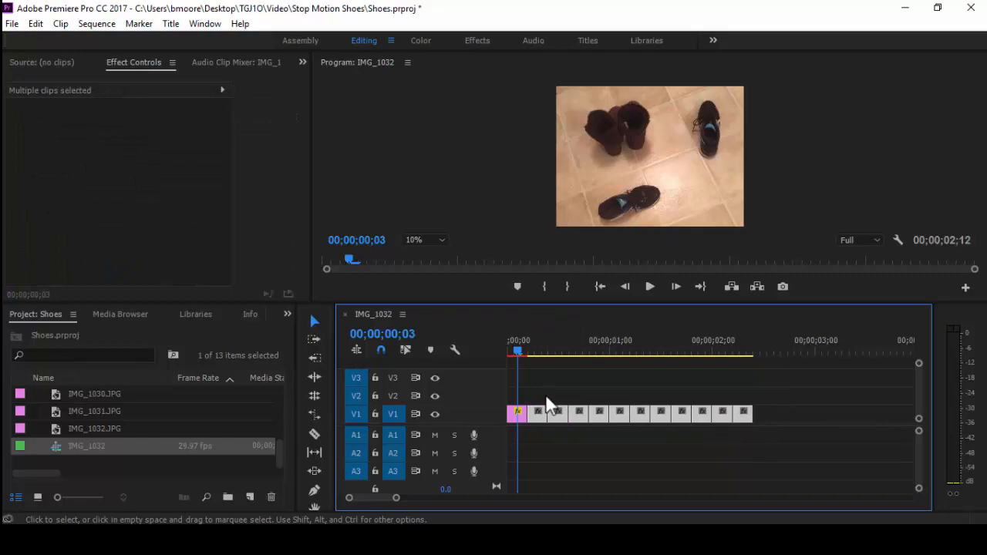
{"action": "right_click", "coordinate": [582, 419]}
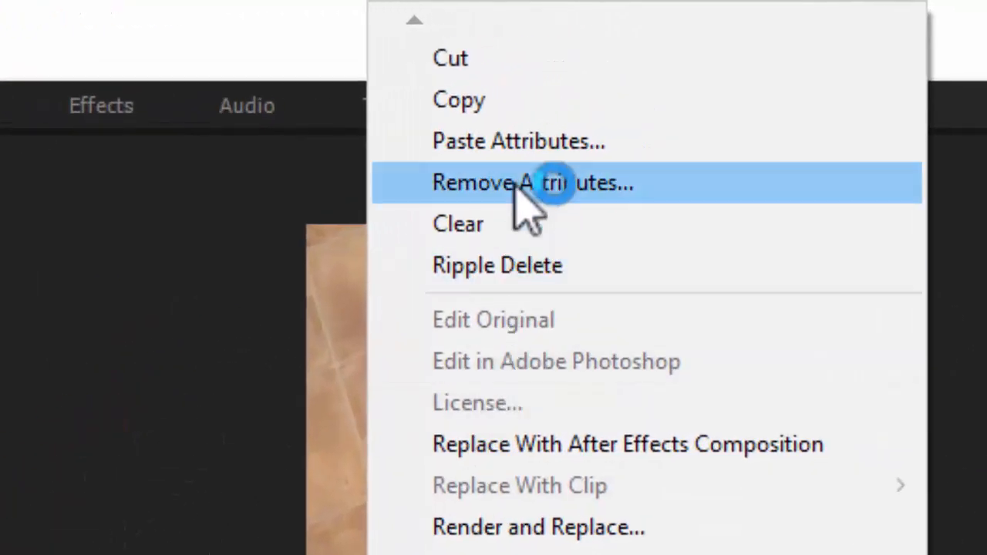
{"action": "left_click", "coordinate": [491, 141]}
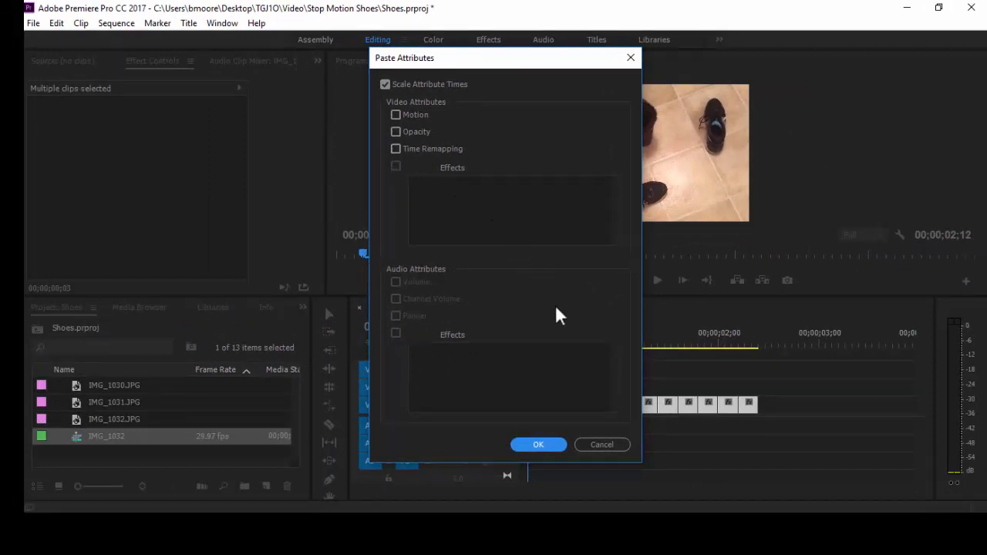
{"action": "left_click", "coordinate": [396, 114]}
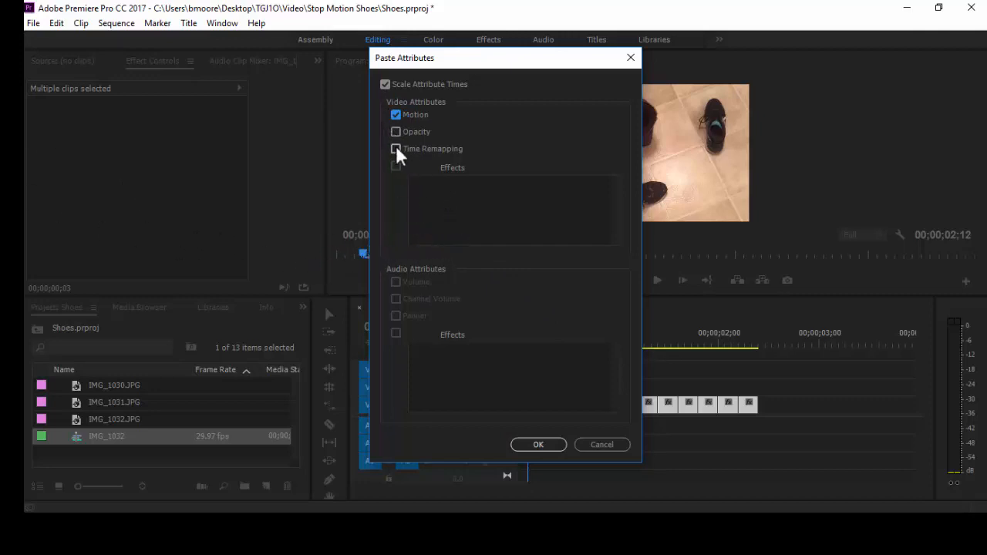
{"action": "left_click", "coordinate": [529, 448]}
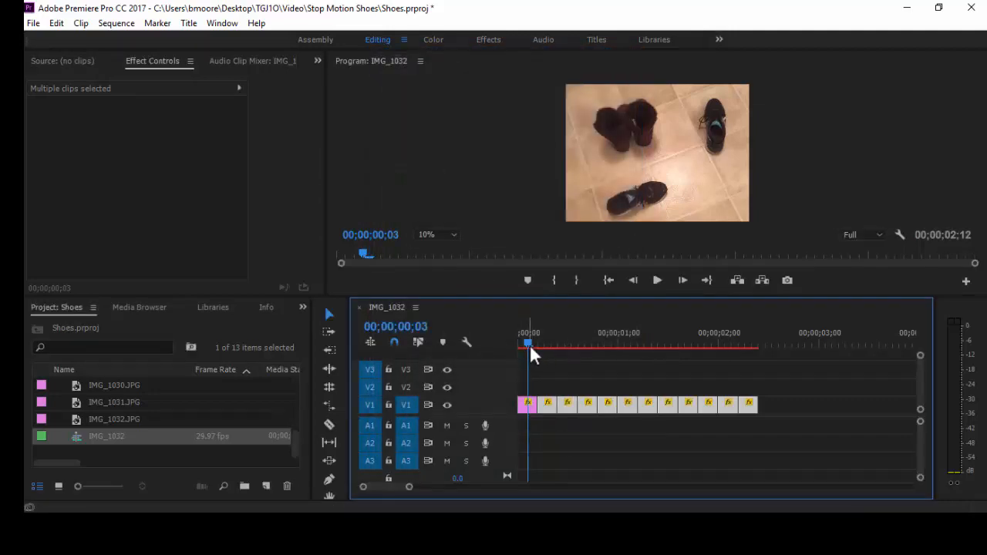
Move the playhead to the start and check the selected clips' Speed/Duration settings
{"action": "mouse_move", "coordinate": [530, 338]}
{"action": "left_mouse_down"}
{"action": "mouse_move", "coordinate": [729, 339]}
{"action": "mouse_move", "coordinate": [526, 348]}
{"action": "left_mouse_up"}
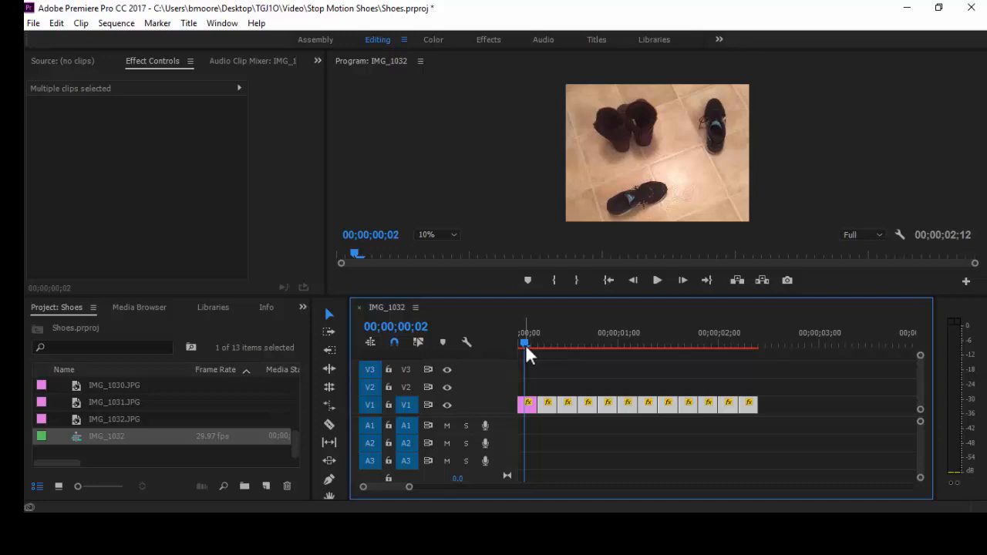
{"action": "right_click", "coordinate": [547, 408]}
{"action": "left_click", "coordinate": [594, 405]}
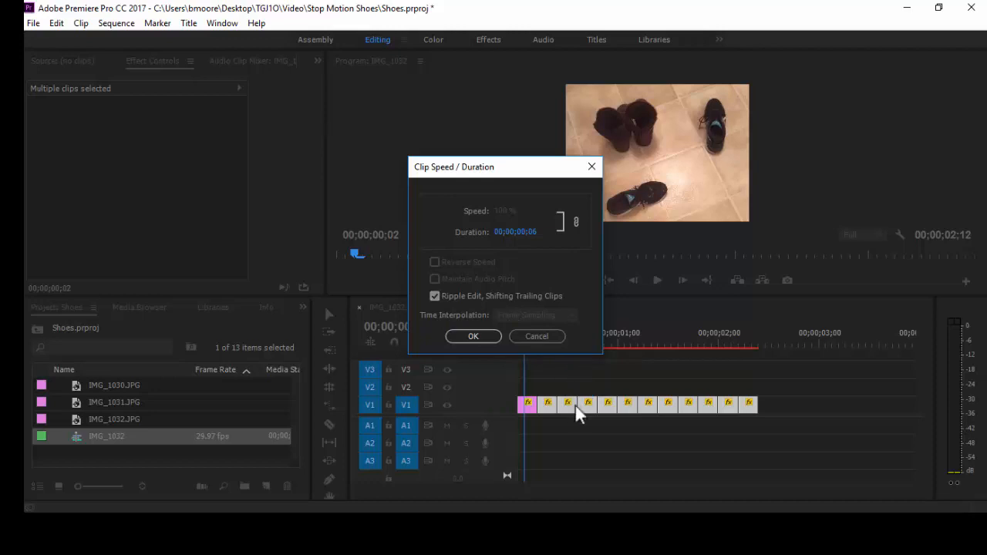
{"action": "left_click", "coordinate": [531, 338]}
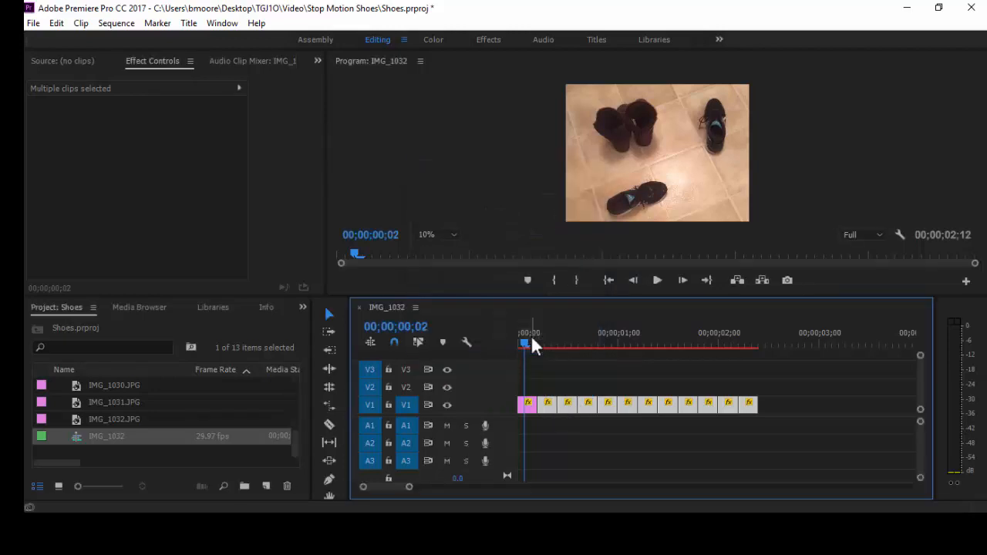